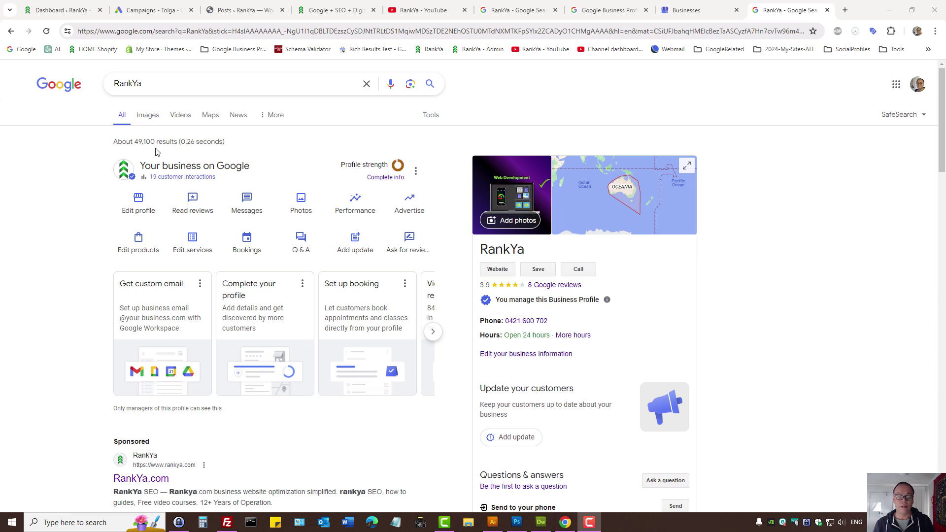
- View RankYa's business information in Profile Manager, then return to the RankYa search results
left_click(711, 13)
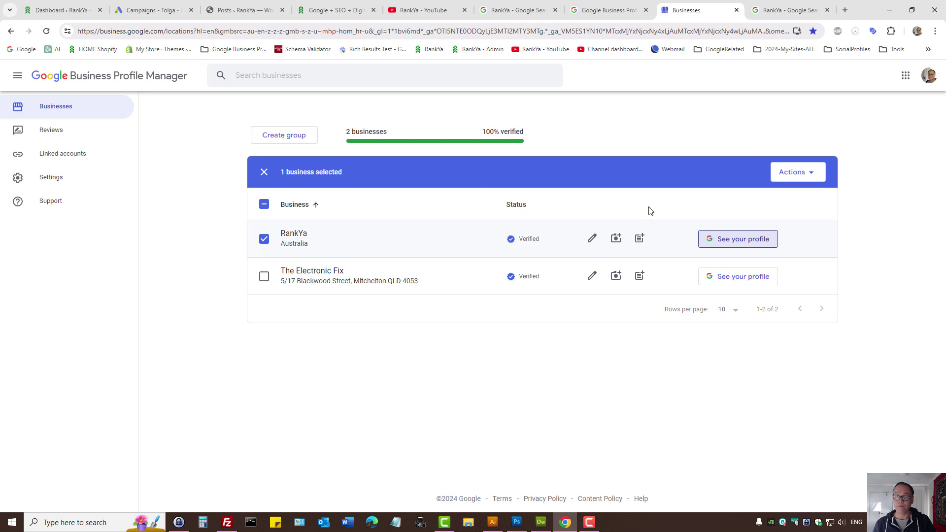
left_click(592, 240)
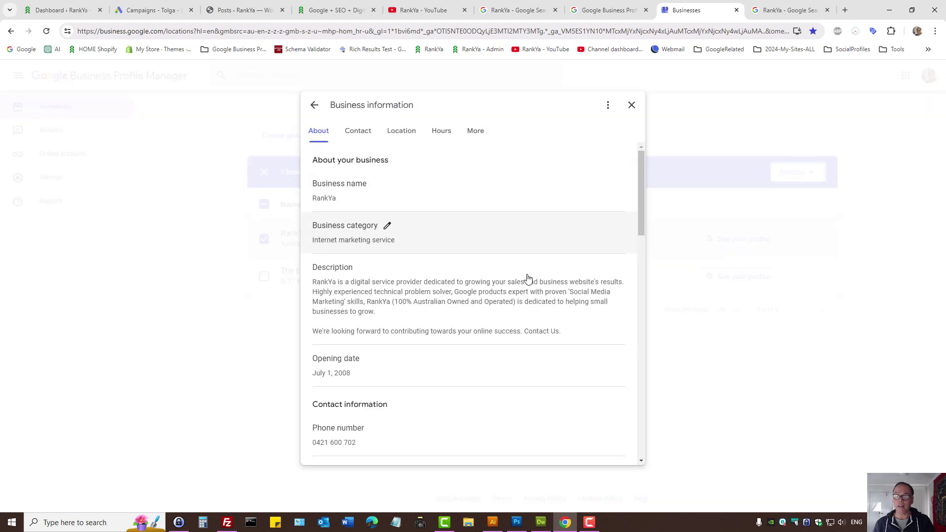
left_click(632, 105)
left_click(775, 11)
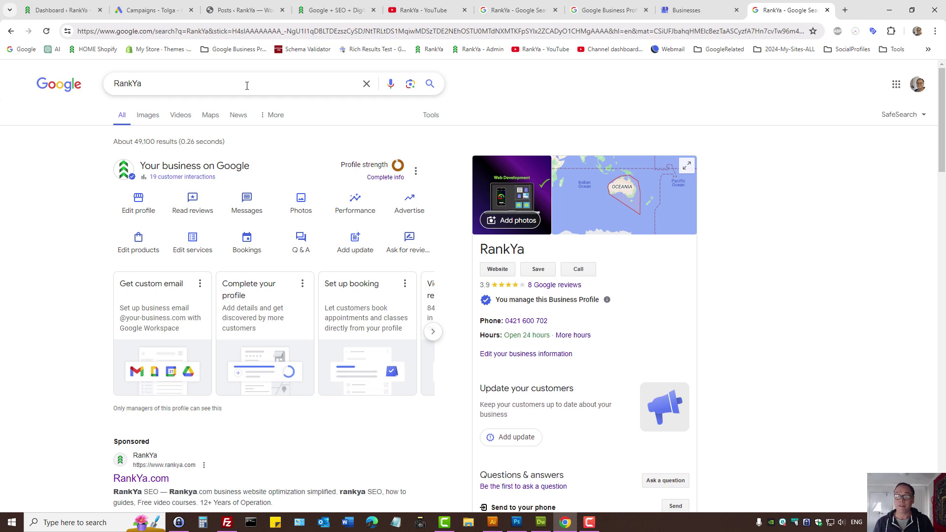
- Open RankYa's Add photos and videos dialog in Profile Manager and close it again
left_click(689, 8)
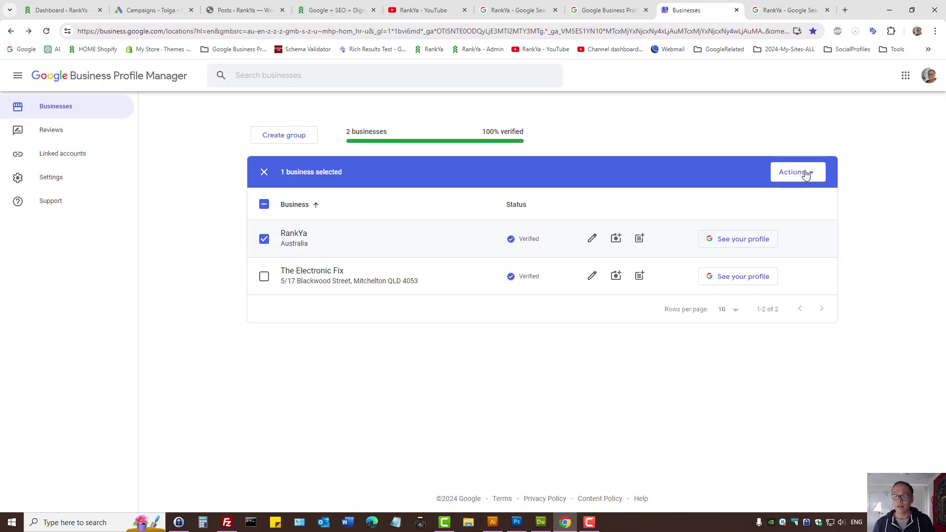
left_click(616, 239)
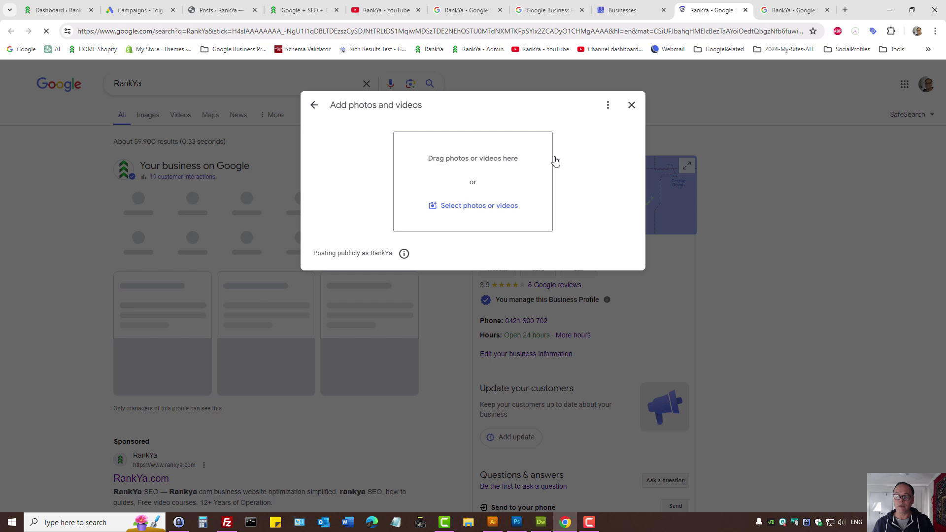
left_click(631, 107)
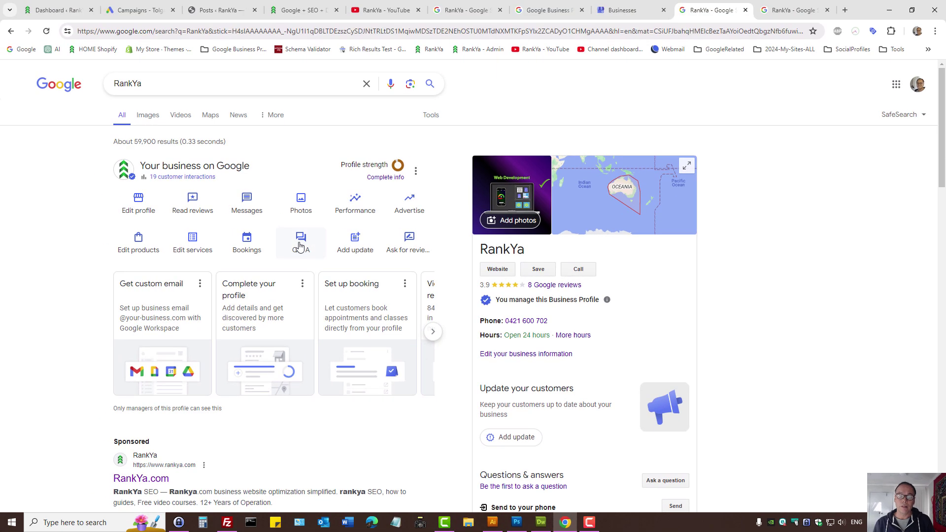
- Check RankYa's Q&A overlay, which has no questions, and close it
left_click(300, 202)
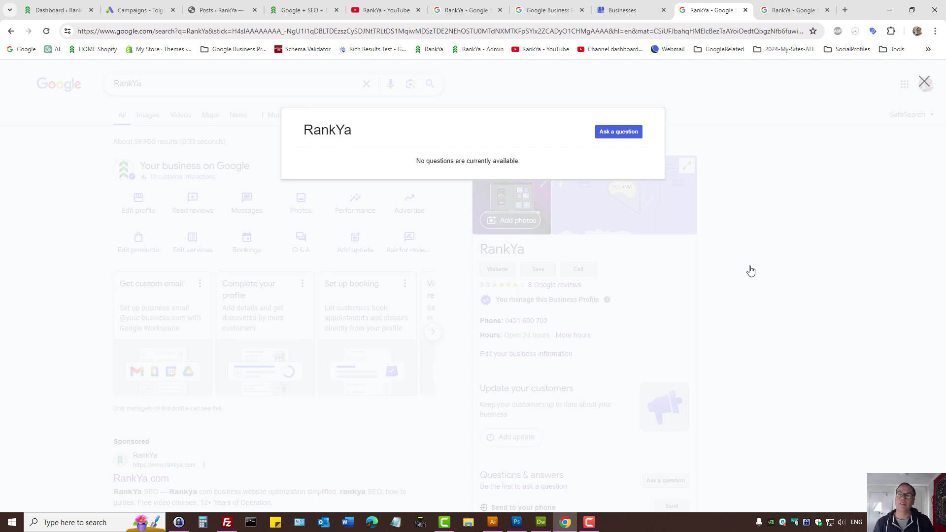
left_click(924, 82)
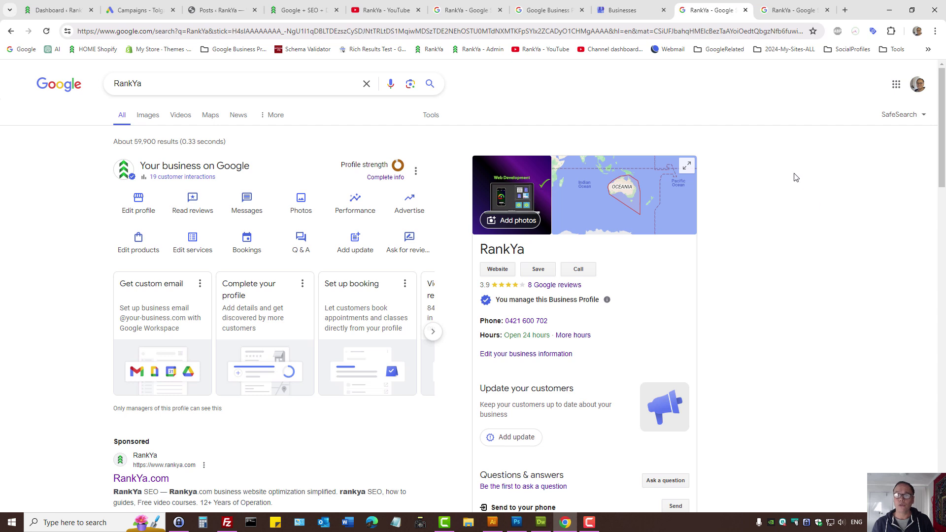
- Open Google Search Console from the GoogleRelated bookmarks in a background tab
left_click(722, 50)
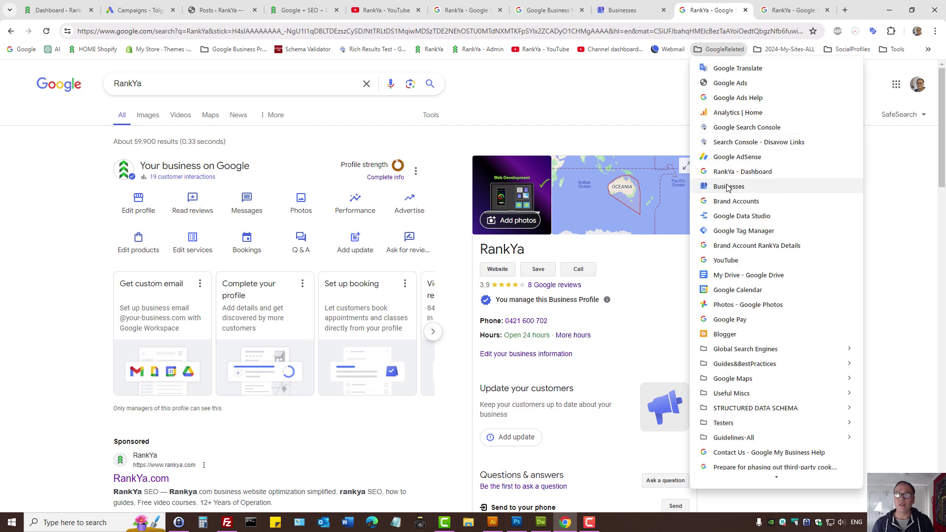
middle_click(740, 132)
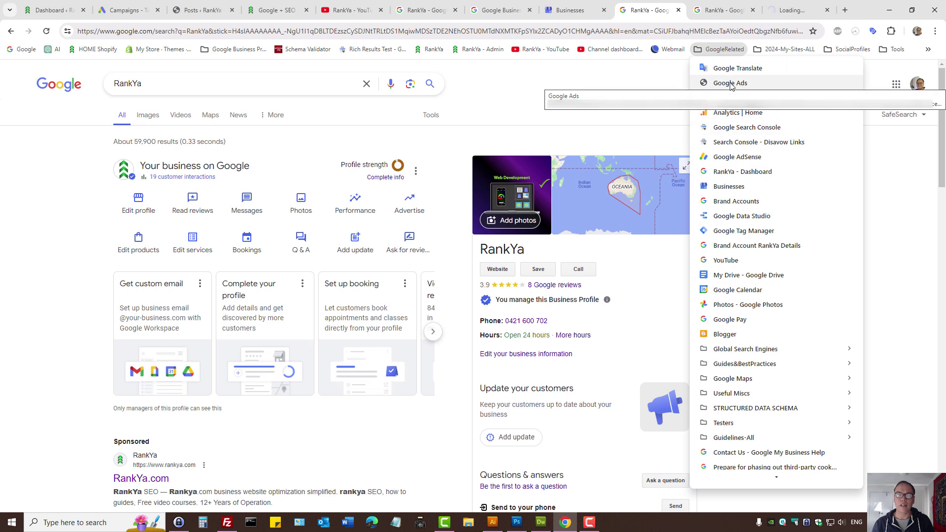
left_click(640, 124)
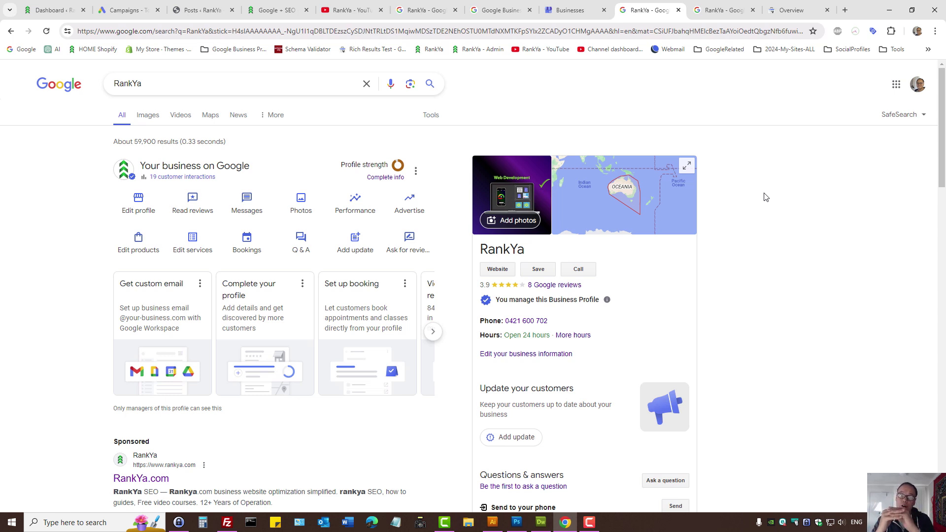
- Cycle through the rankya.com, YouTube, Profile Manager and Search Console tabs, ending on RankYa's results
key("ctrl+4")
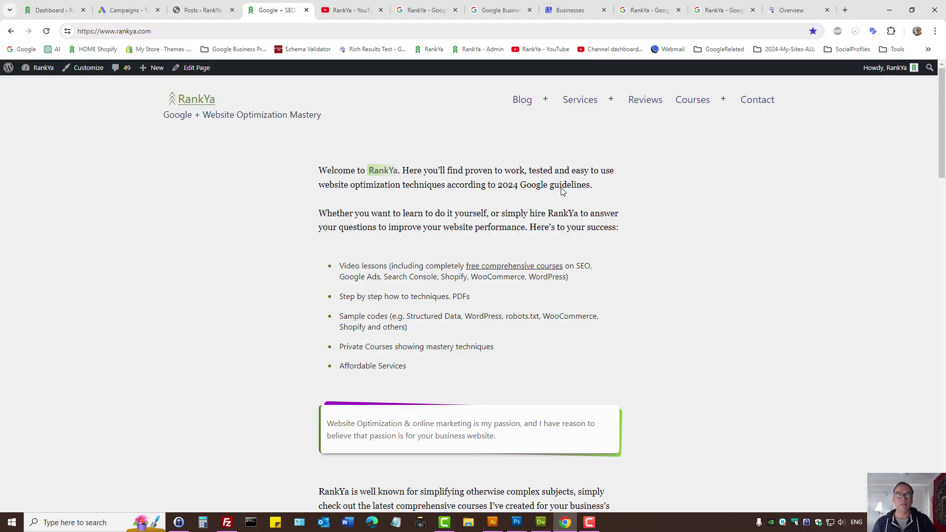
key("ctrl+Tab")
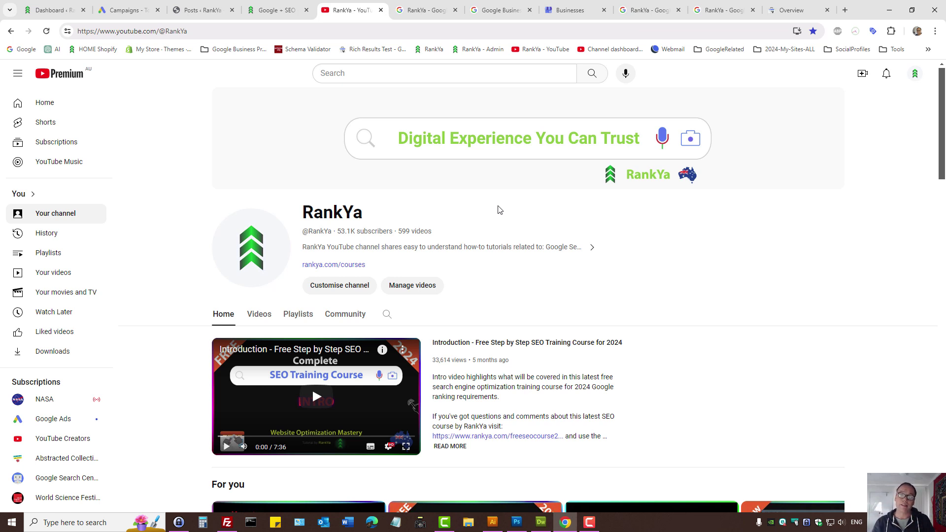
key("ctrl+8")
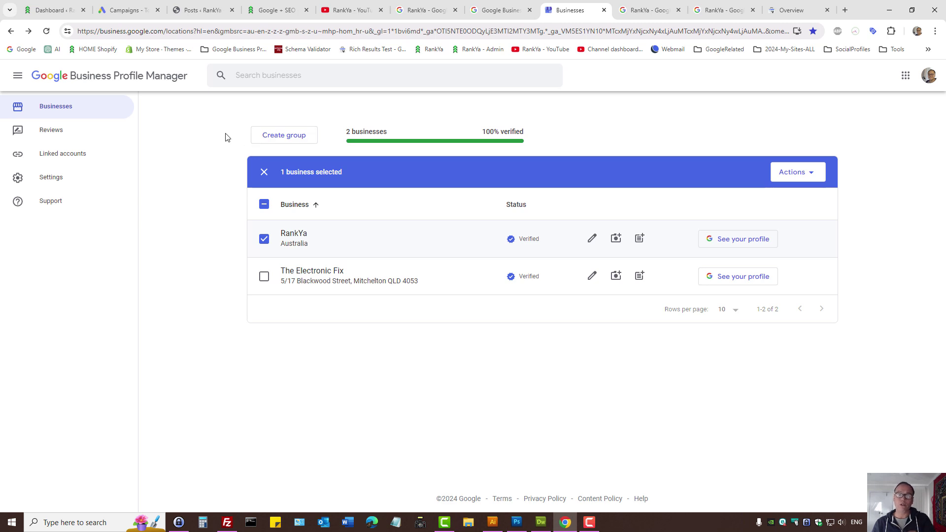
left_click(797, 7)
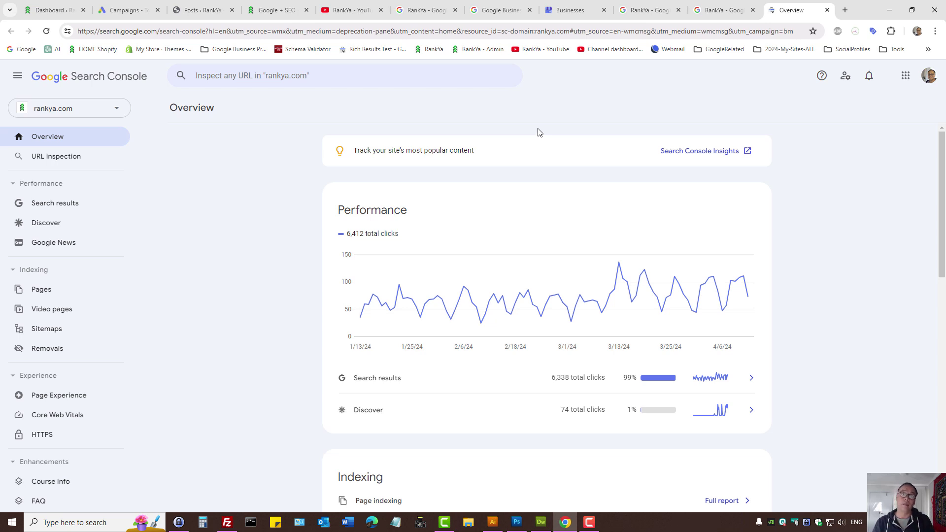
left_click(424, 9)
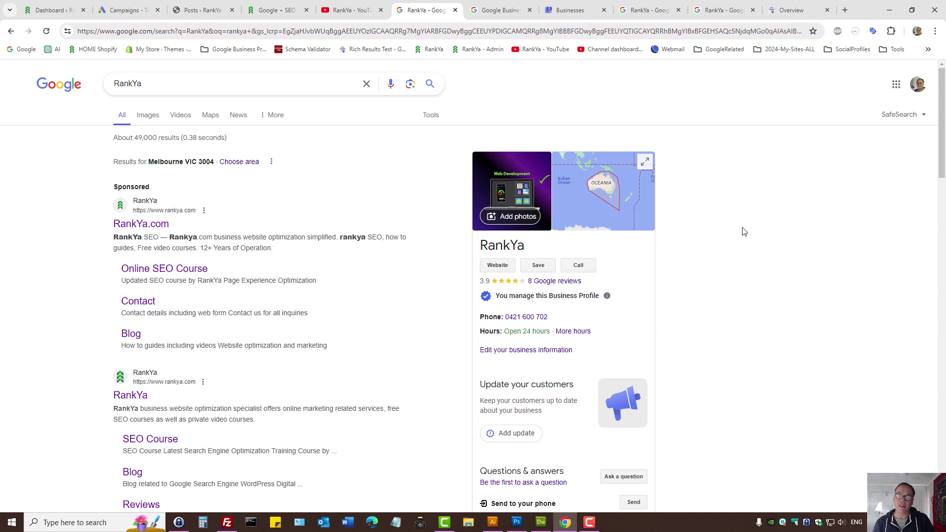
- Open RankYa's business information and review its Description and Contact details sections
left_click(640, 10)
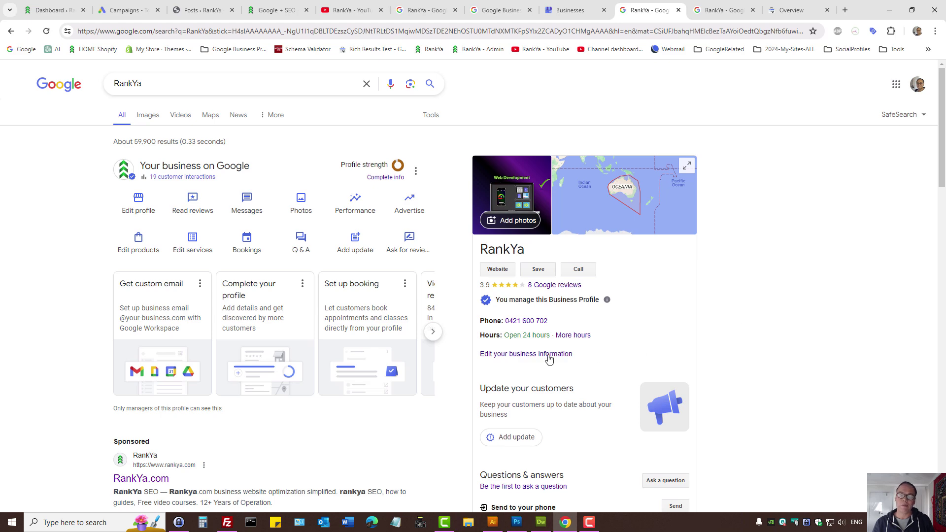
left_click(530, 354)
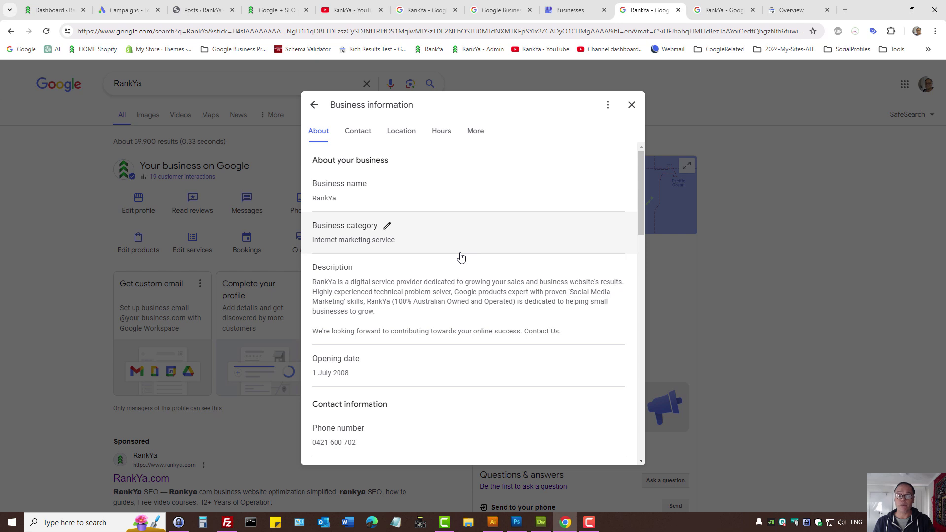
left_click(378, 303)
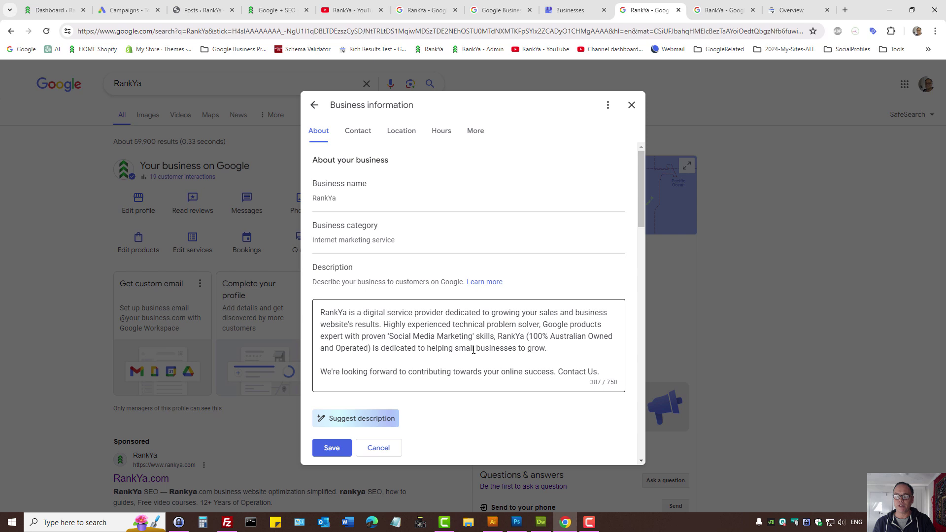
scroll(473, 350, "down", 3)
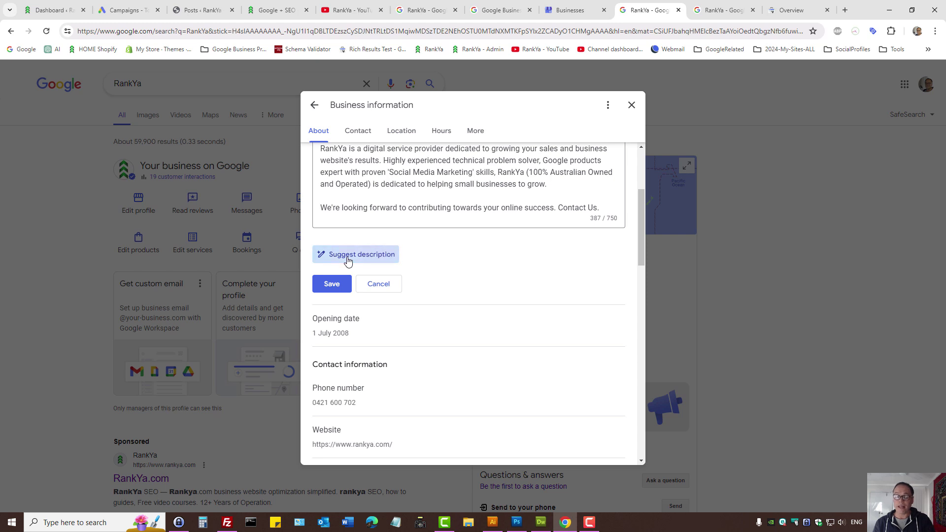
scroll(407, 373, "down", 3)
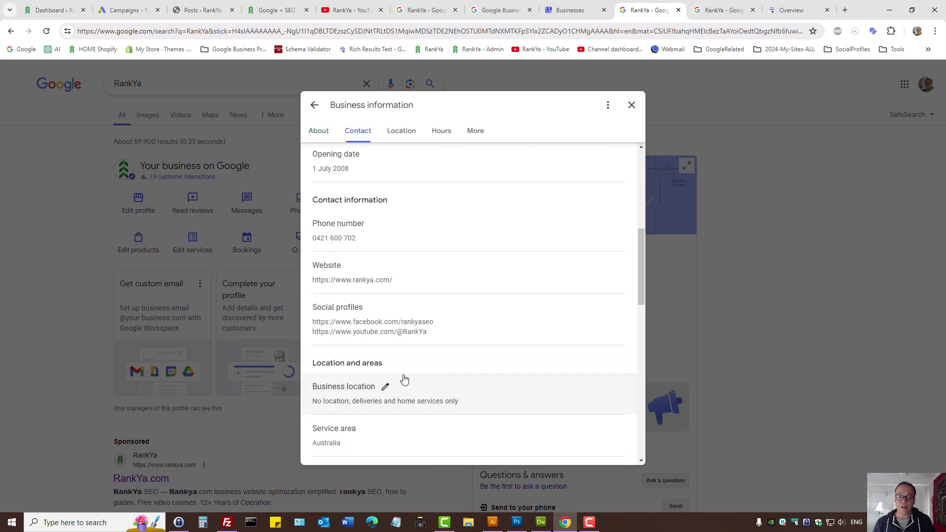
left_click(632, 105)
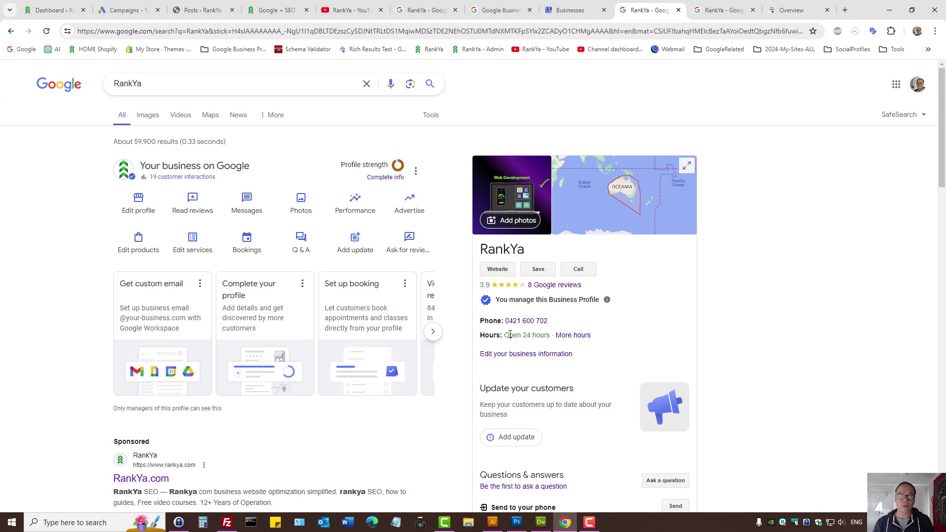
left_click(257, 210)
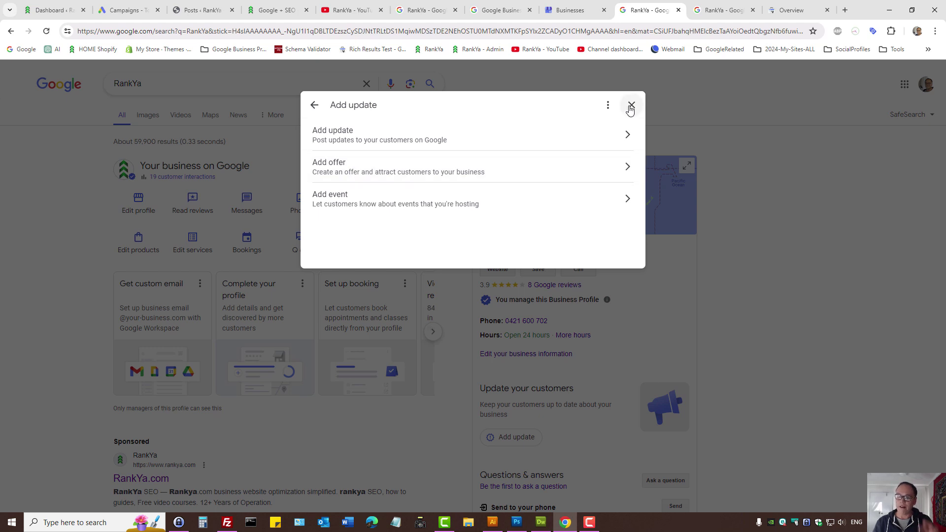
left_click(631, 106)
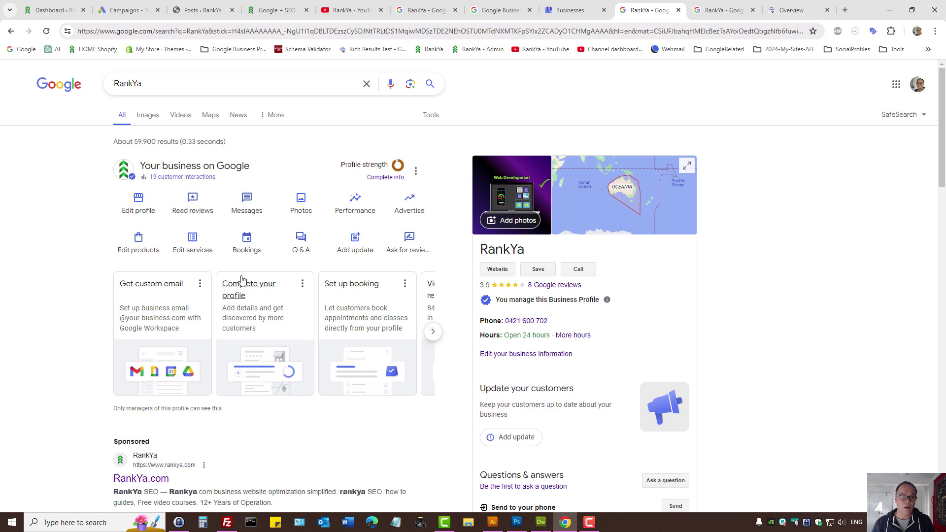
left_click(247, 252)
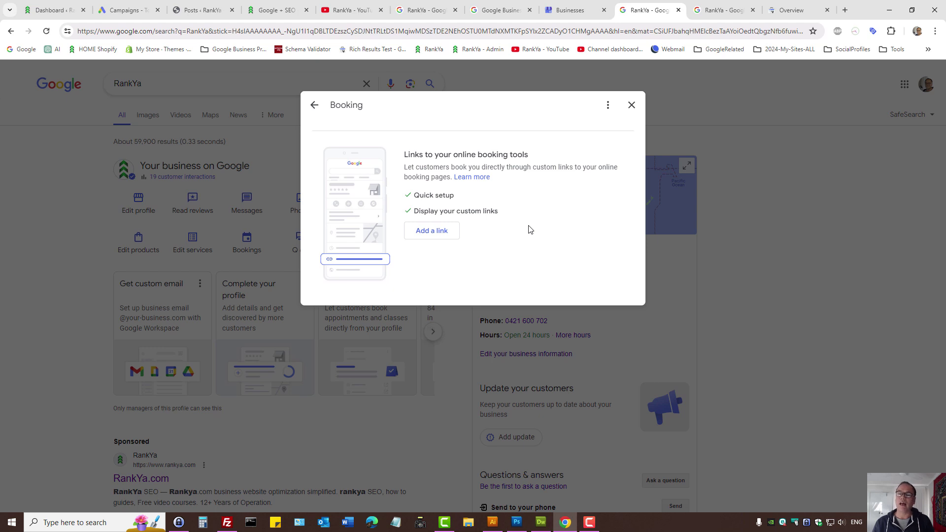
left_click(631, 104)
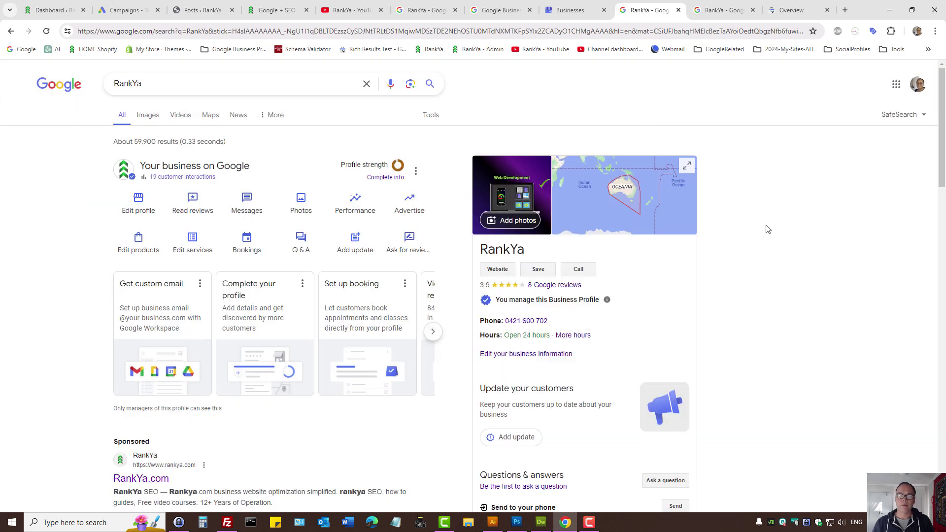
left_click(137, 243)
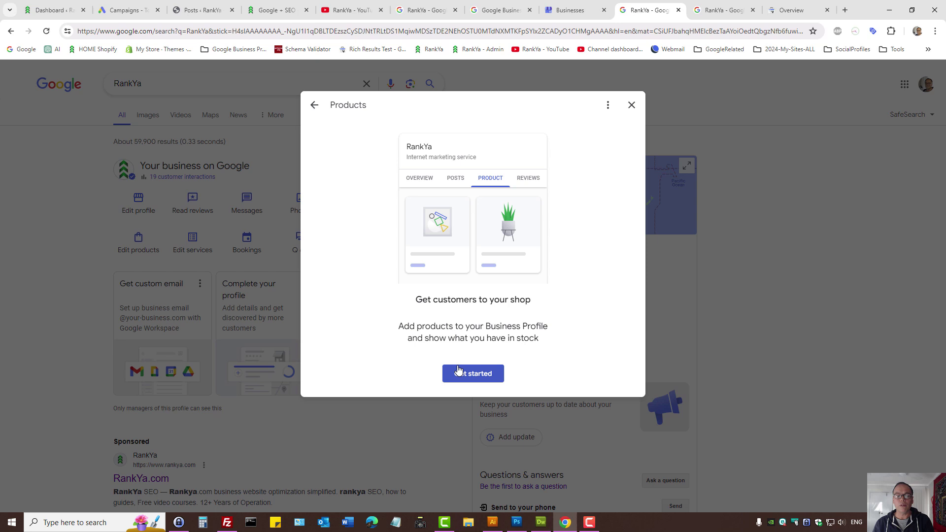
left_click(632, 106)
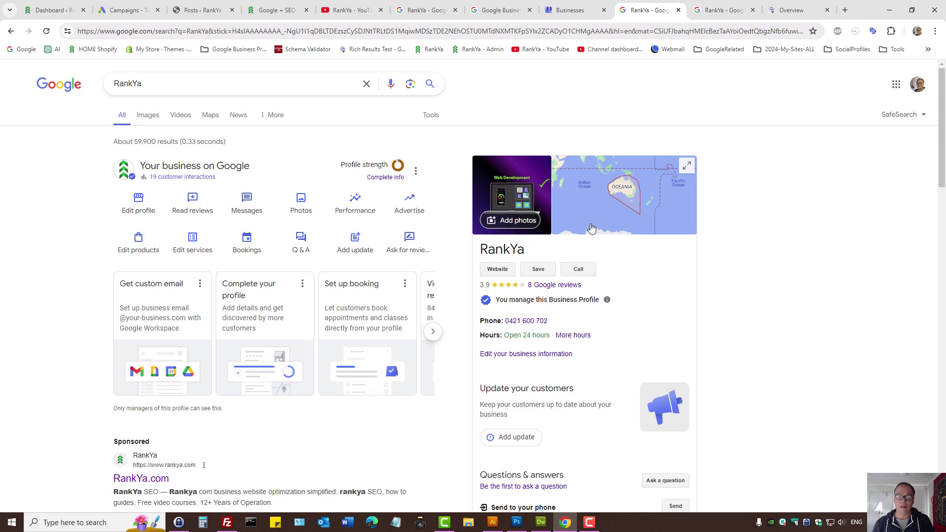
- Copy RankYa's review link from the Get more reviews dialog, then close it
left_click(407, 244)
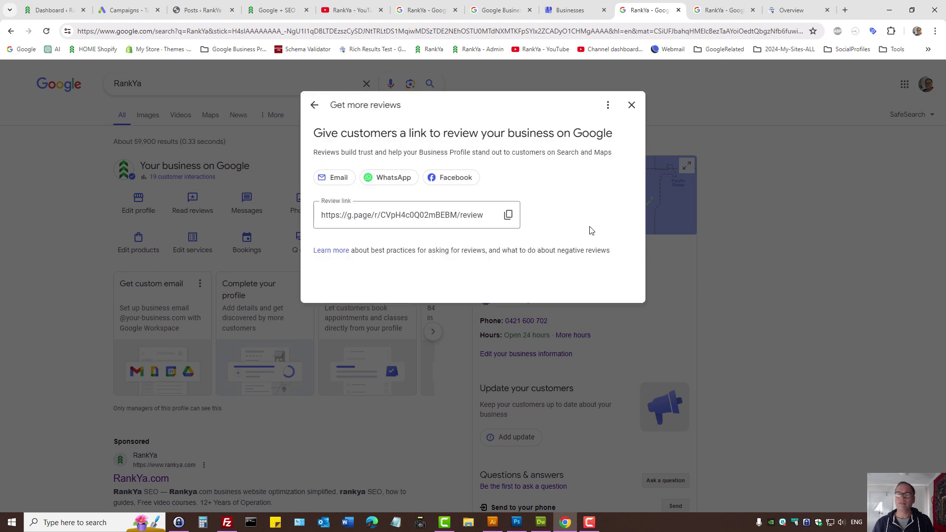
left_click(508, 215)
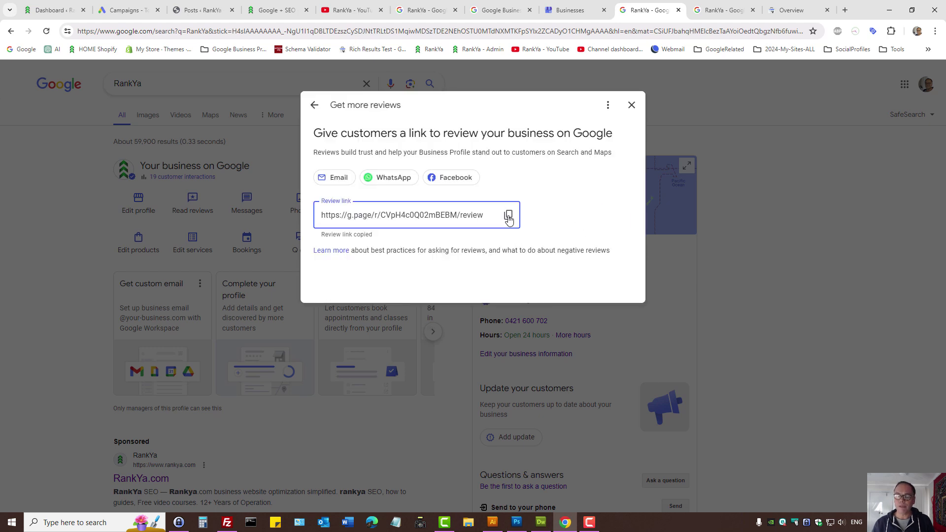
left_click(631, 110)
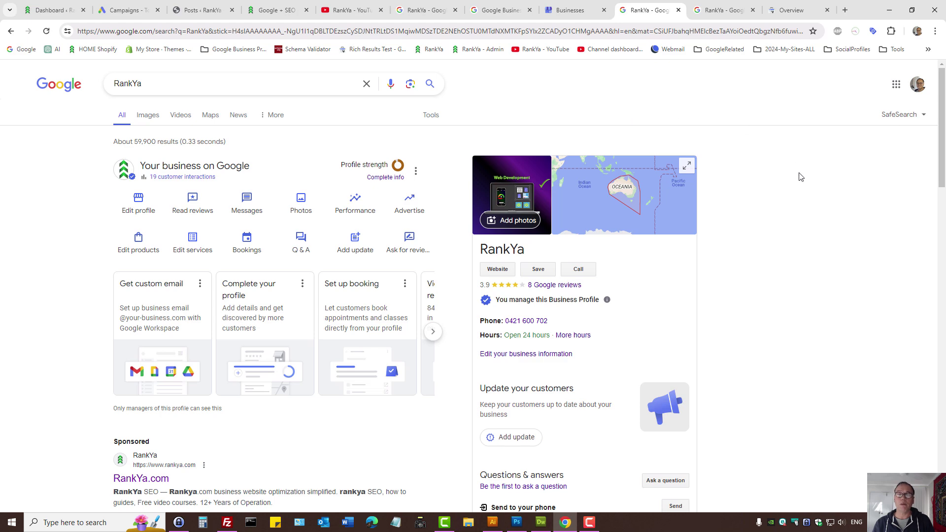
- Open the 8 Google reviews and choose Edit reply on the owner's reply
left_click(557, 286)
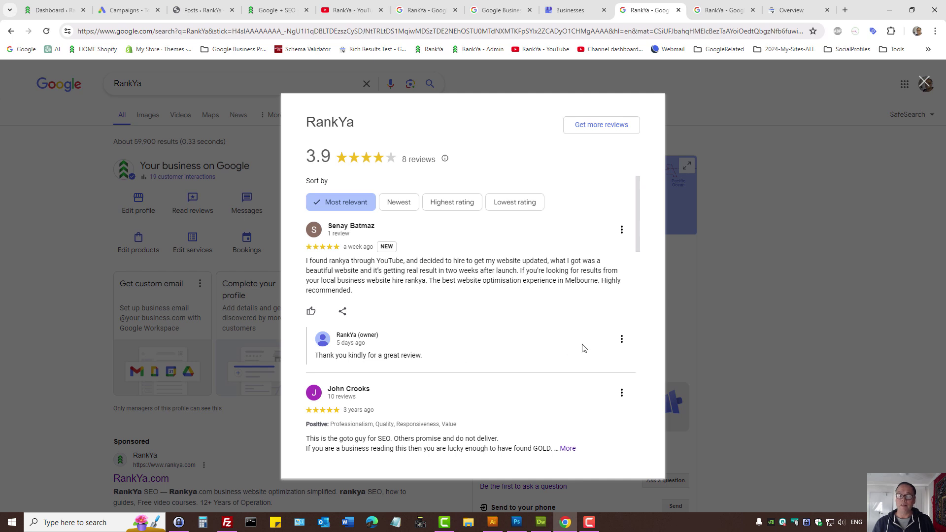
left_click(622, 339)
left_click(600, 369)
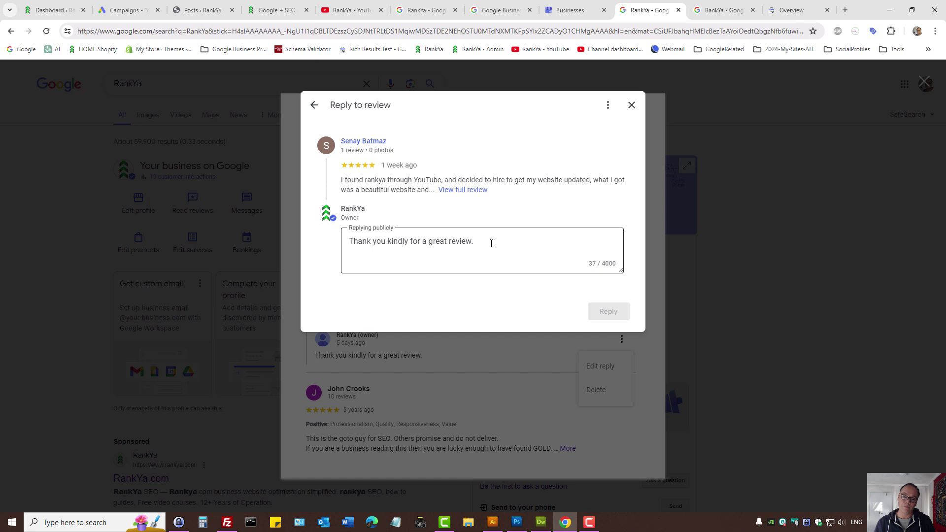
- Select the existing reply text 'Thank you kindly for a great review.'
left_click(387, 243)
key("ctrl+a")
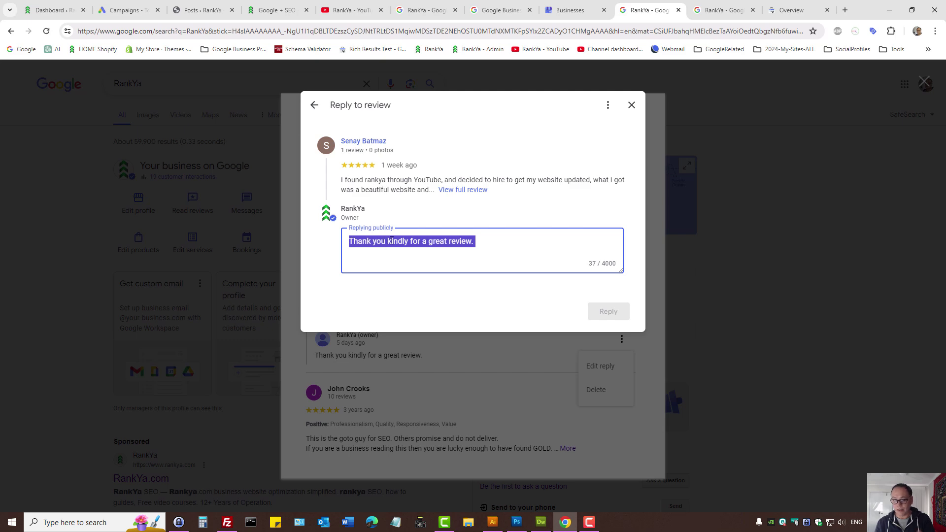
double_click(392, 241)
triple_click(392, 241)
left_click(478, 241)
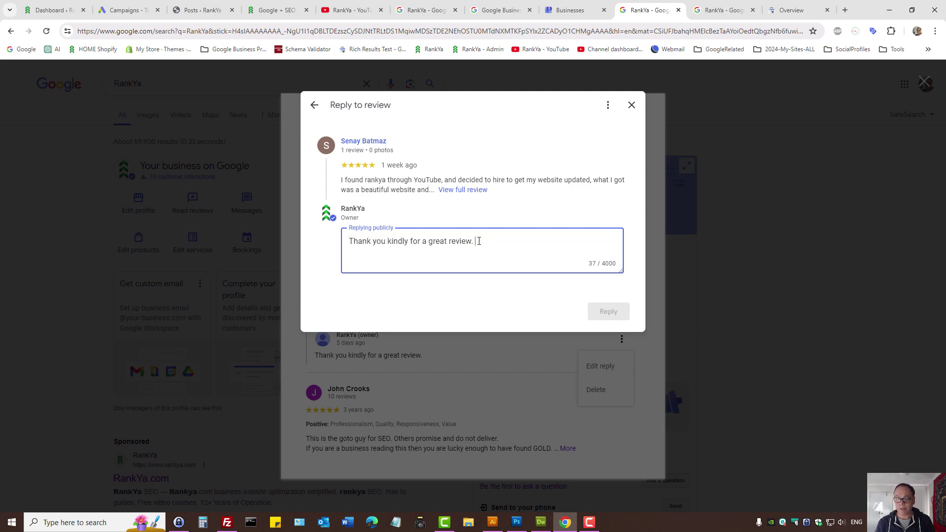
left_click_drag(478, 240, 347, 239)
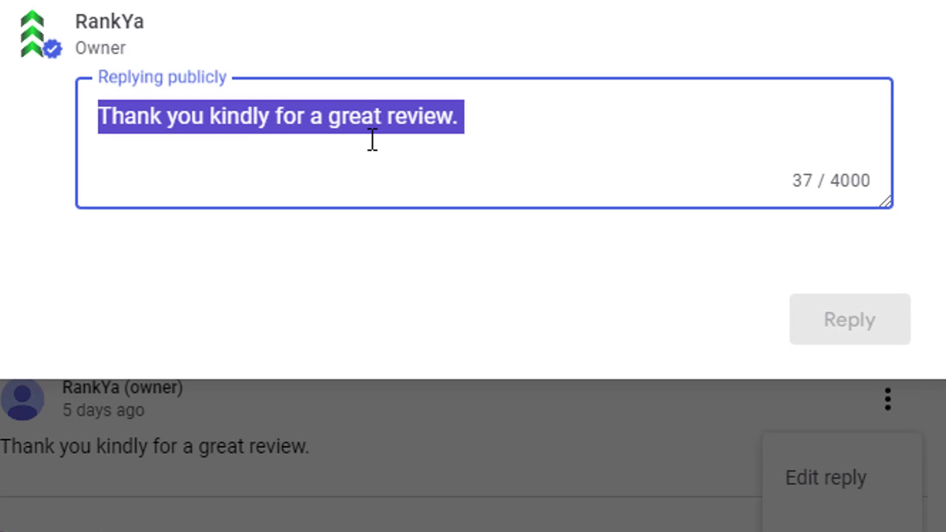
- Replace the reply's closing period with the reviewer's first name and a comma
left_click(378, 120)
left_click(510, 118)
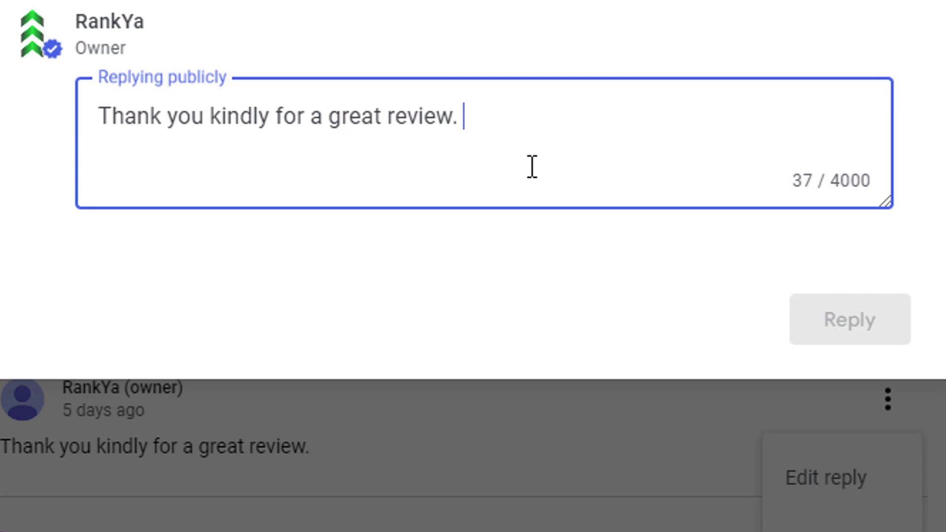
key("BackSpace")
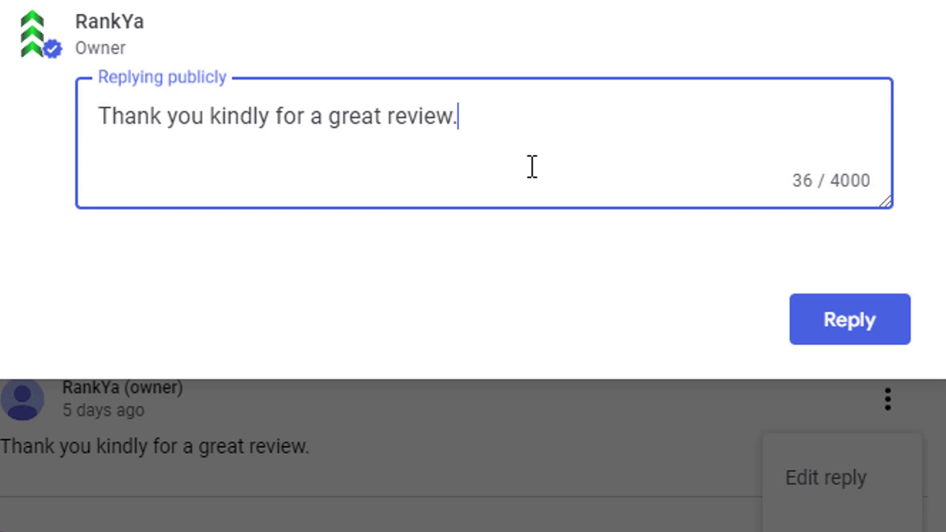
key("BackSpace")
type("Senay")
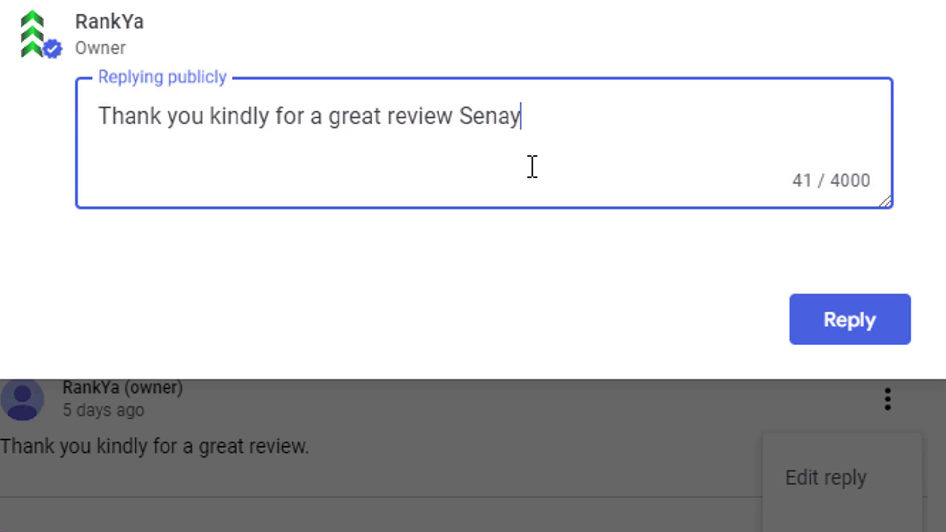
type(",")
left_click_drag(164, 120, 437, 119)
left_click(545, 118)
- Add sentences wishing their website project prosperity and asking for RankYa recommendations in Melbourne
type("I b")
key("BackSpace")
type("am certain t")
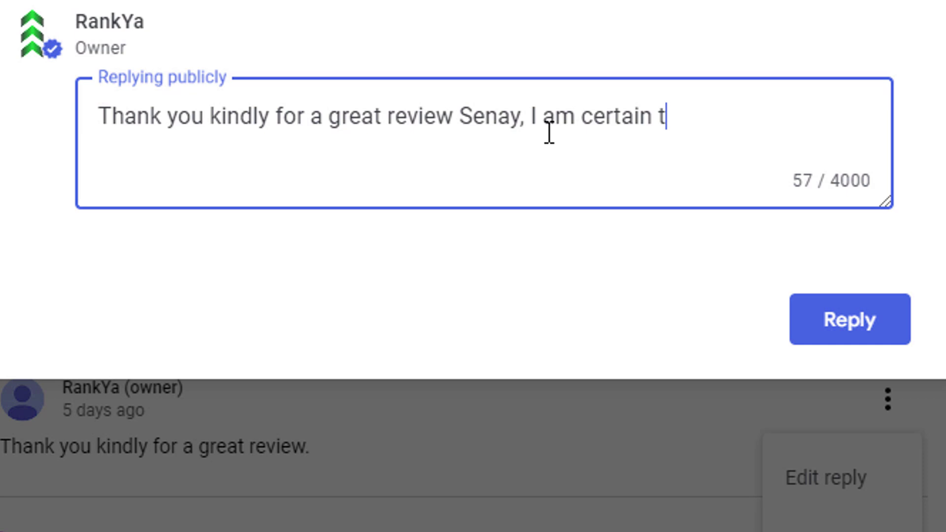
type("hat your new ")
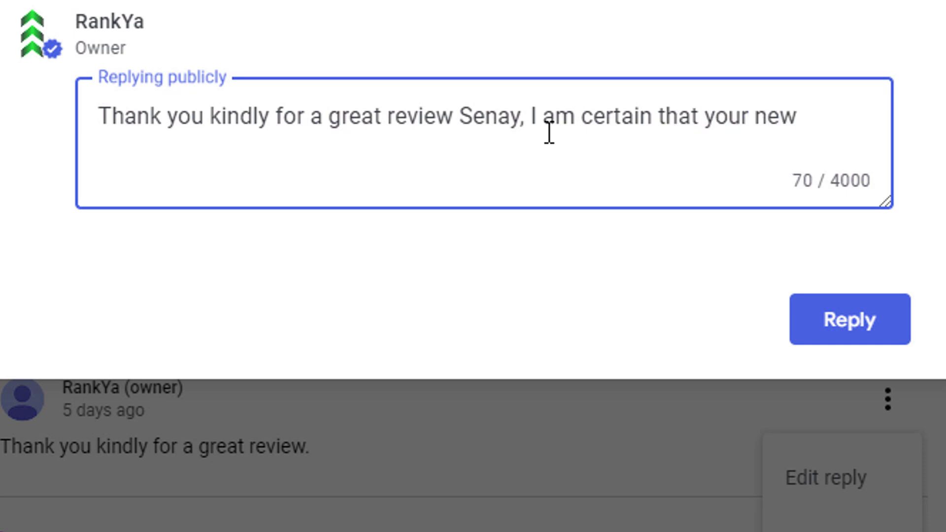
type("website")
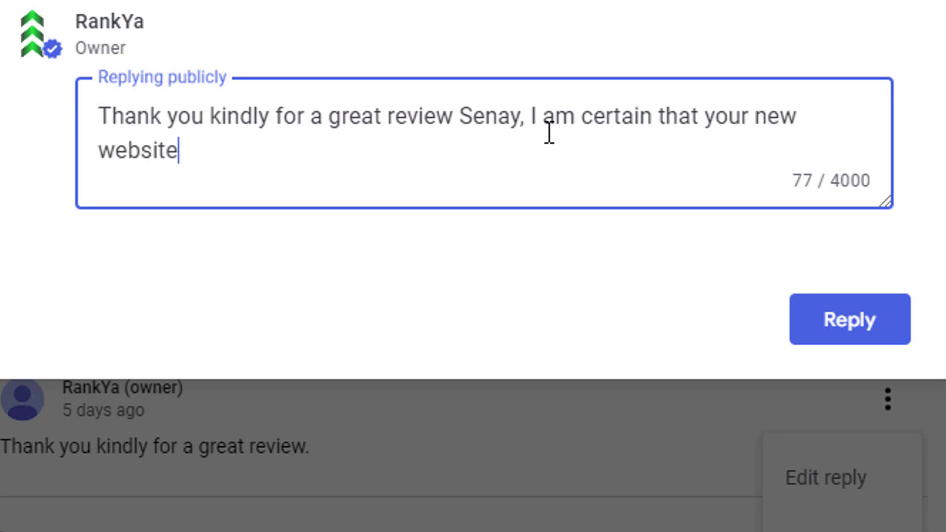
type(" development p")
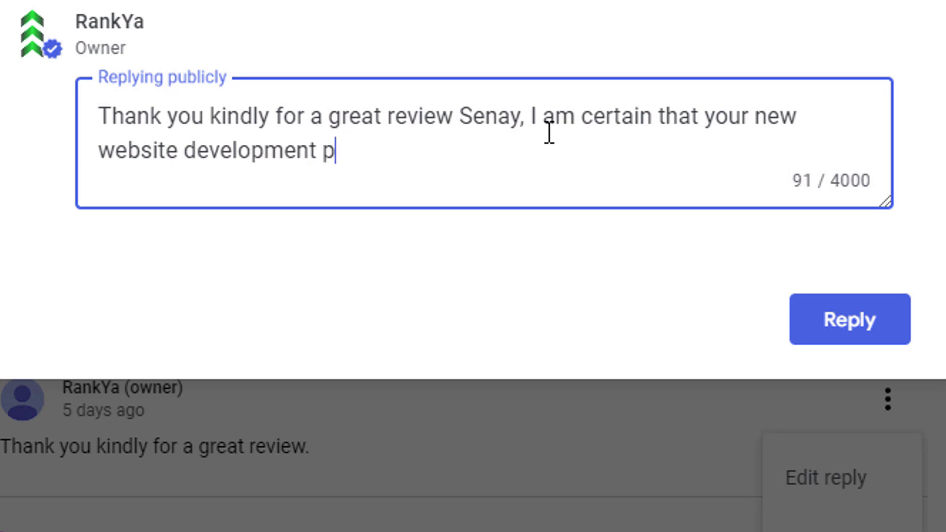
type("roject")
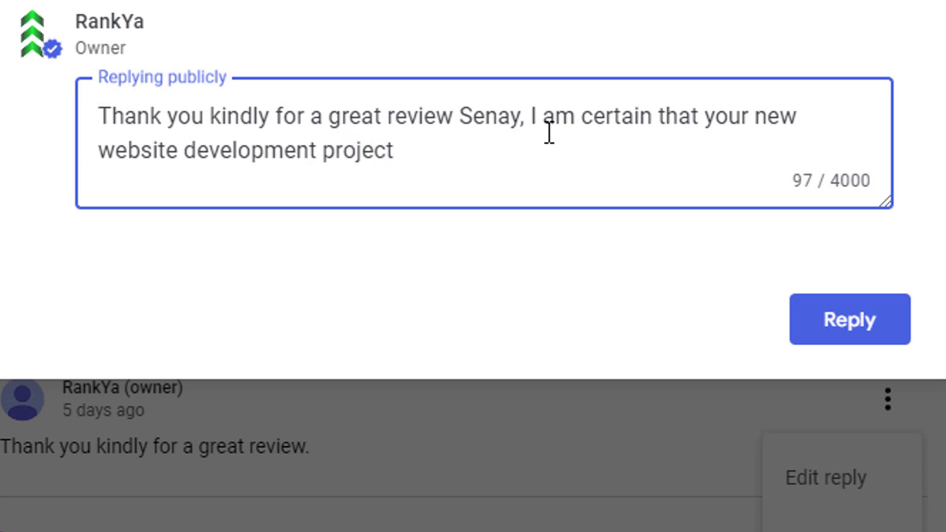
type(" will bring")
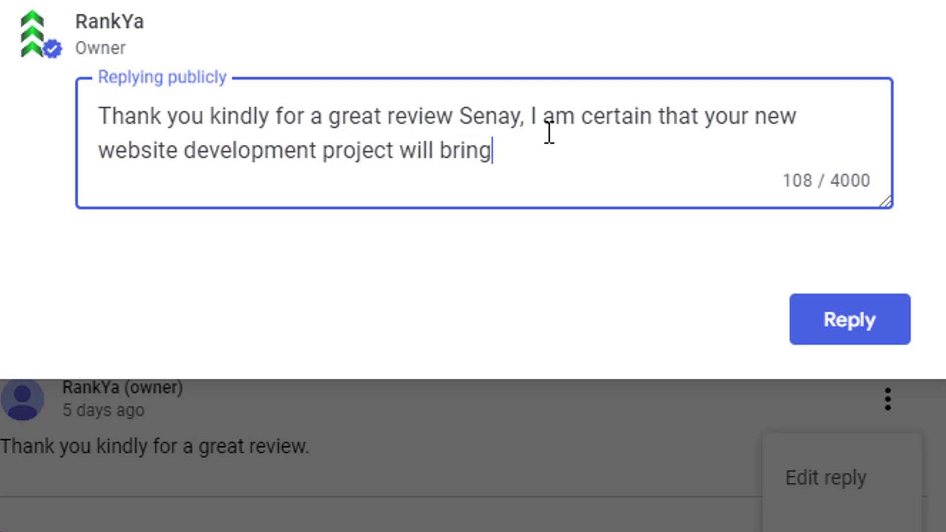
type(" prosperity")
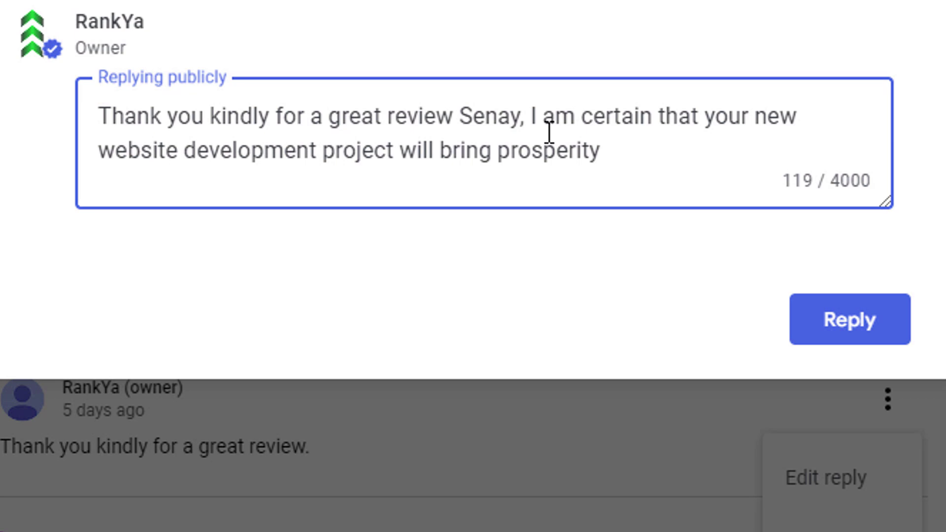
type(". IF y")
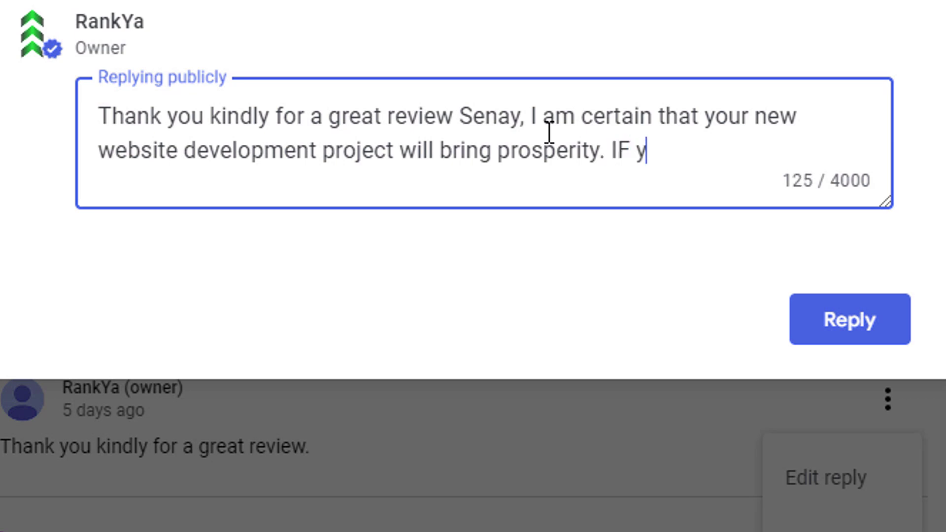
key("BackSpace")
key("BackSpace")
key("BackSpace")
key("BackSpace")
type("I would also")
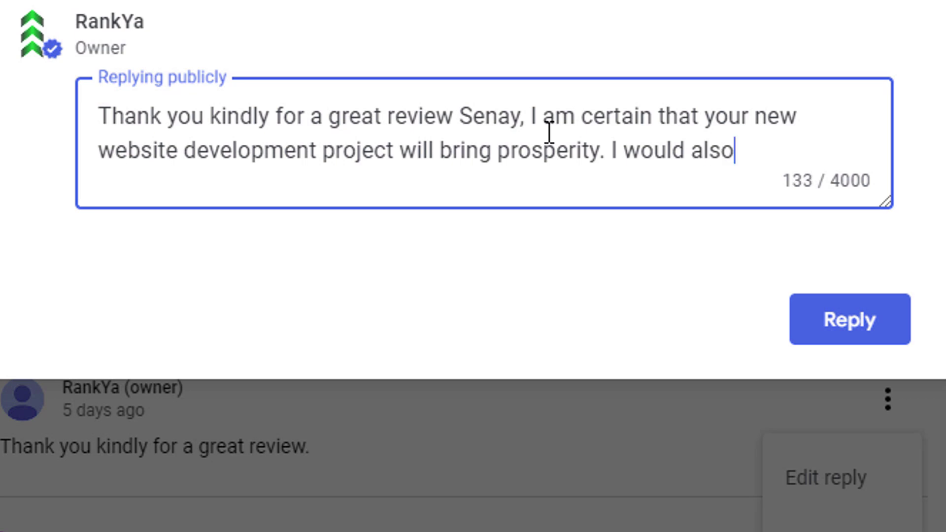
type(" appreicate")
key("BackSpace")
key("BackSpace")
key("BackSpace")
key("BackSpace")
key("BackSpace")
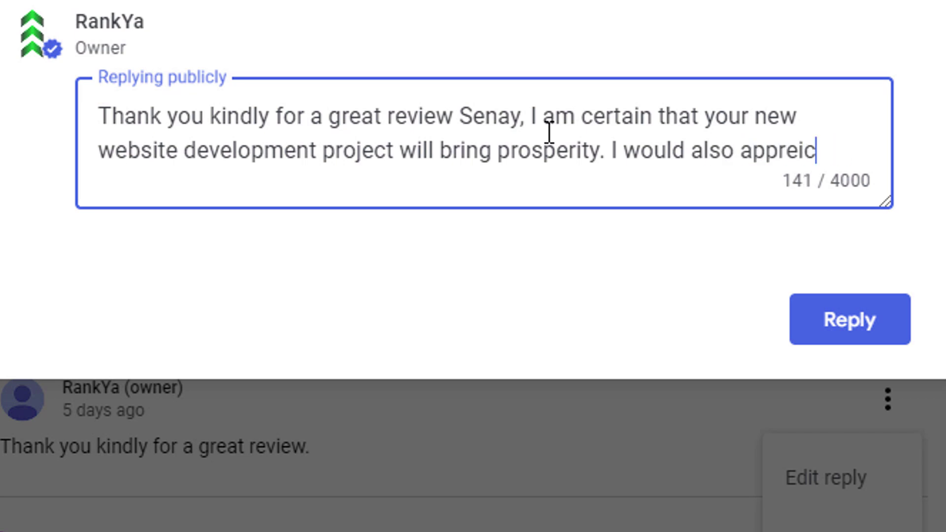
type("ciate yo")
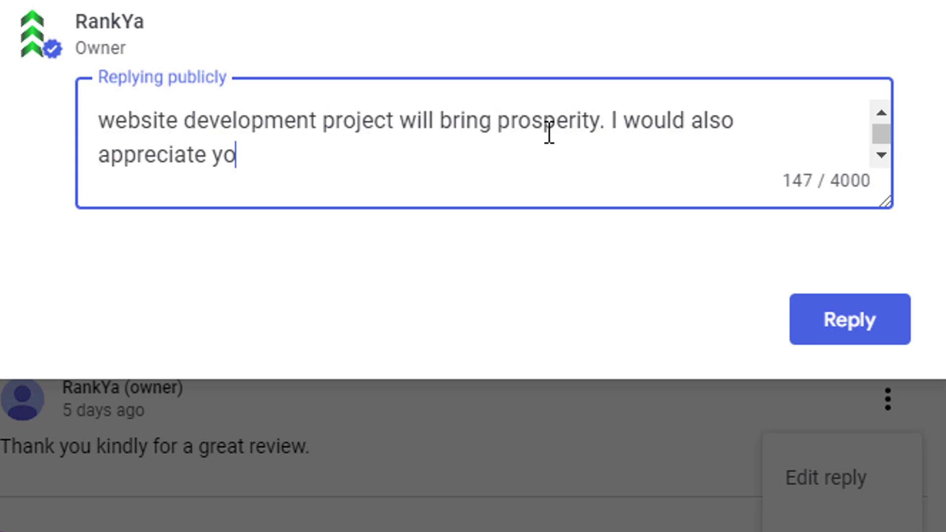
type("ur recommending ")
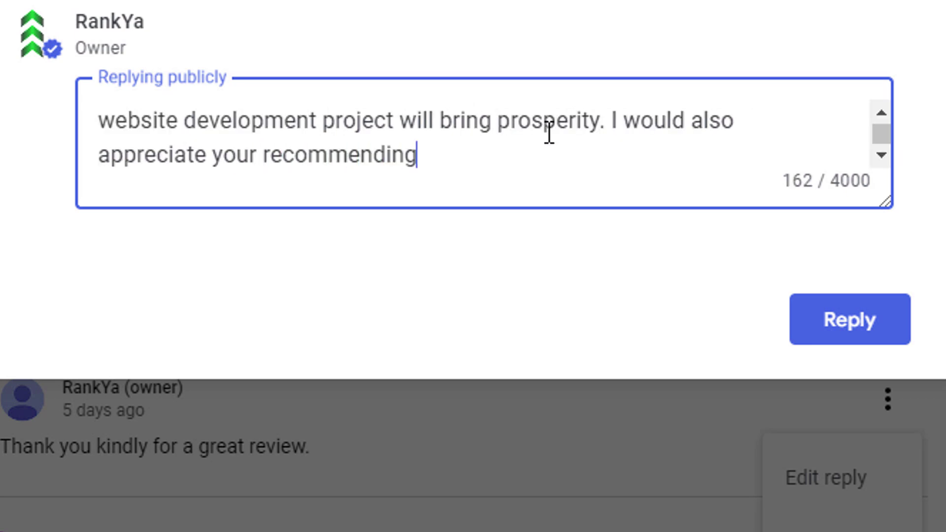
type("RankYa ")
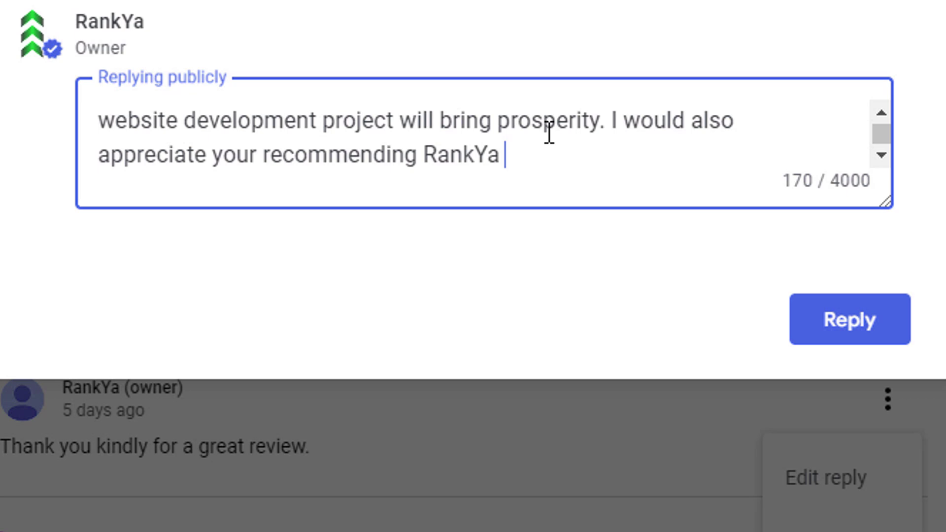
type("web develop")
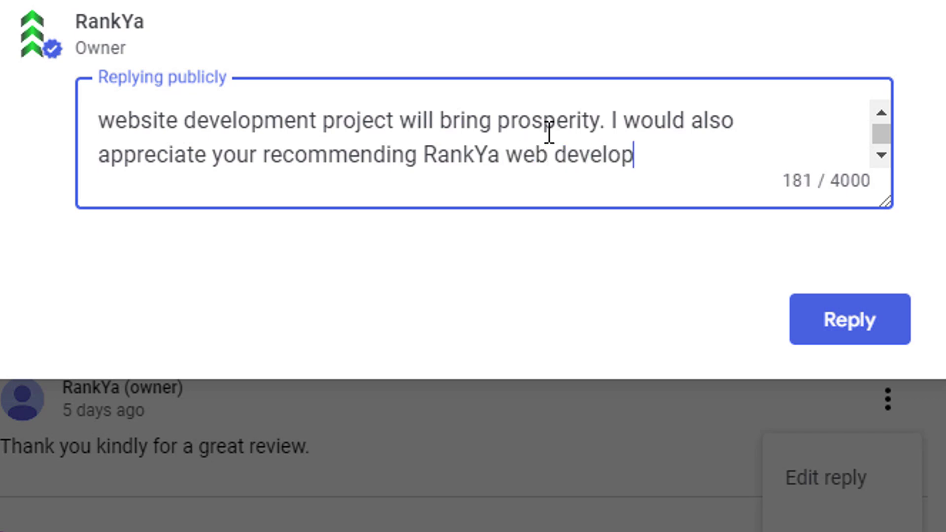
type("ment service ")
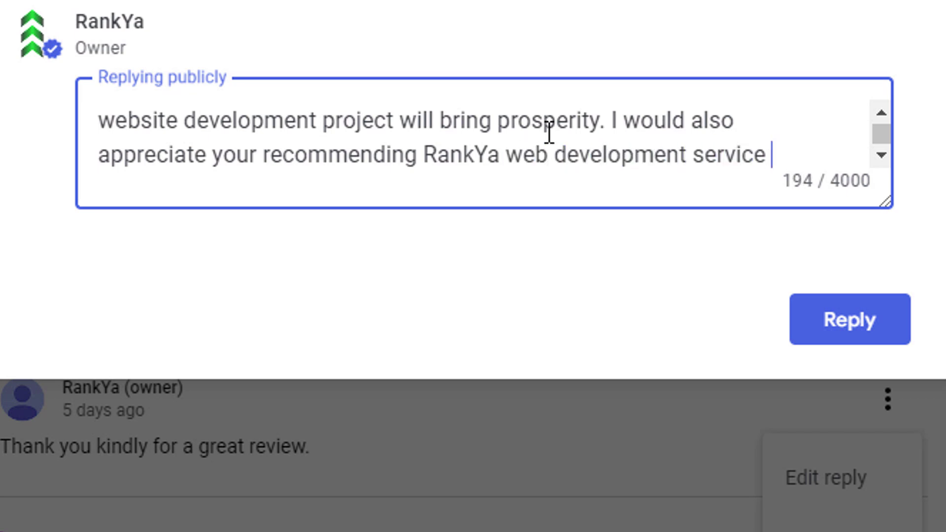
type("to your")
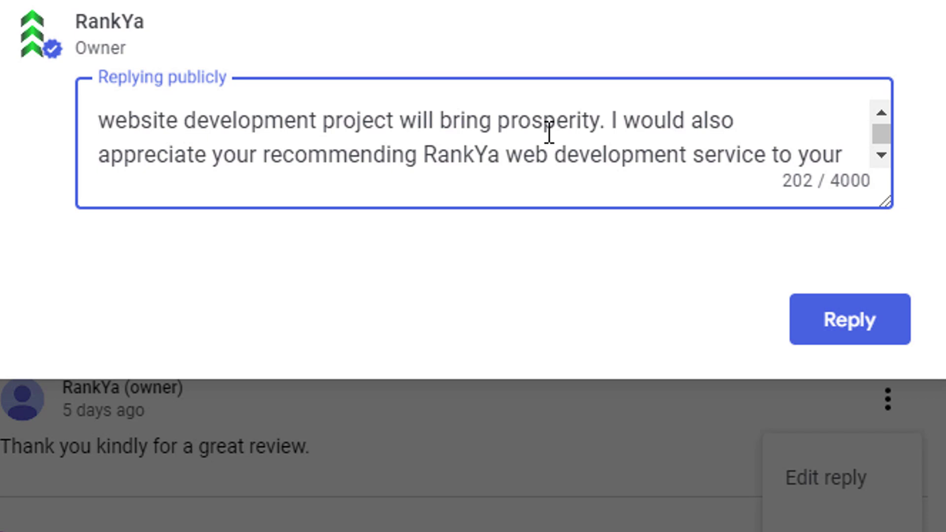
type(" frien")
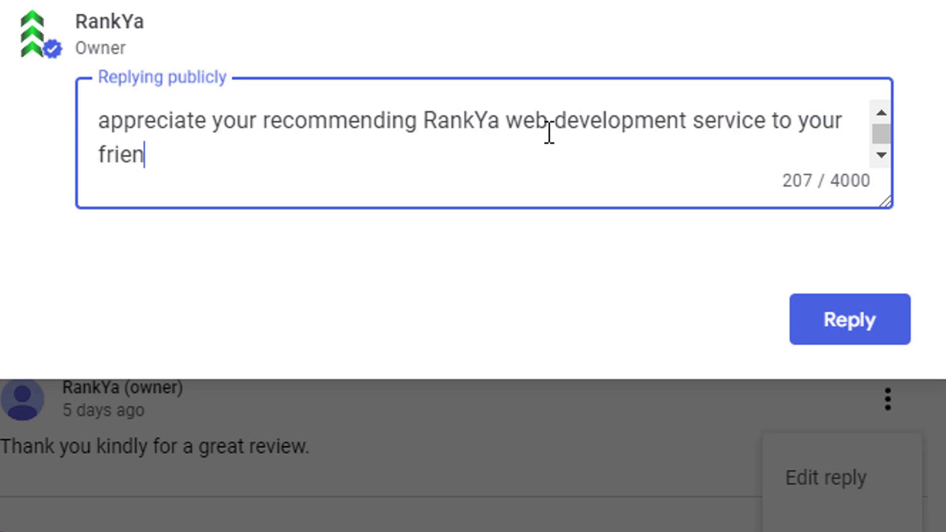
type("d in Melbourne.")
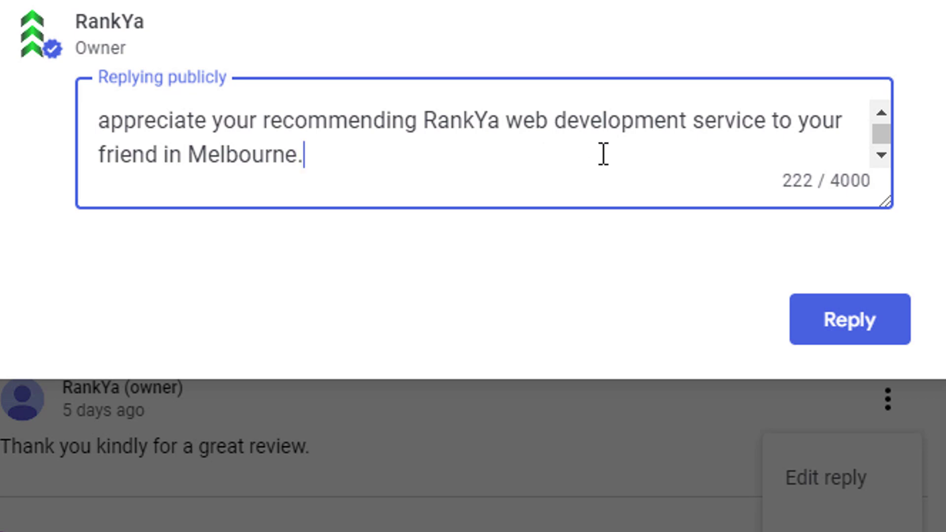
- Enlarge the reply box and check the phrases 'website development' and 'Melbourne'
left_click_drag(884, 200, 931, 421)
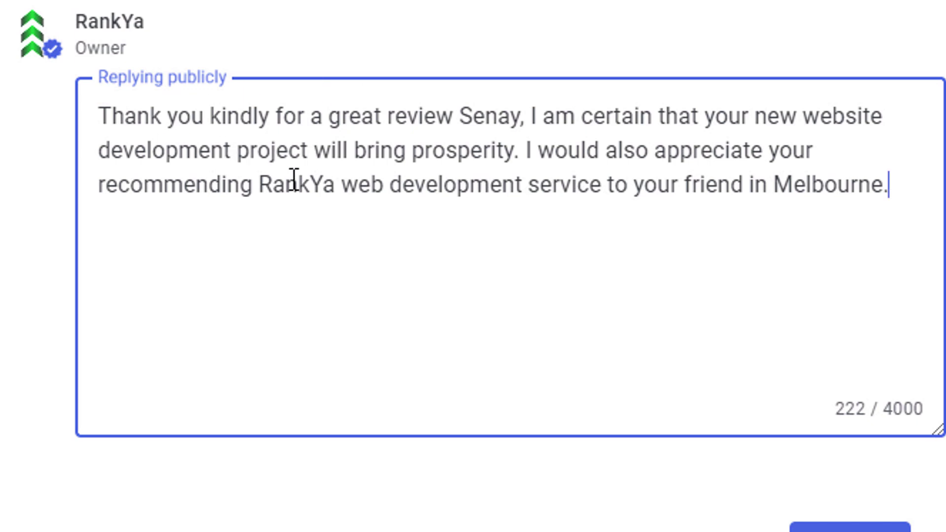
left_click_drag(239, 153, 799, 116)
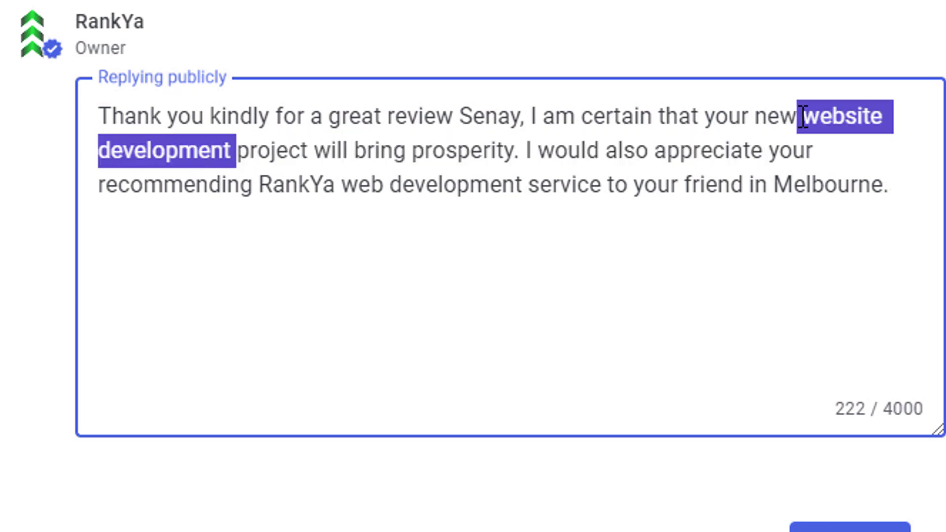
double_click(803, 188)
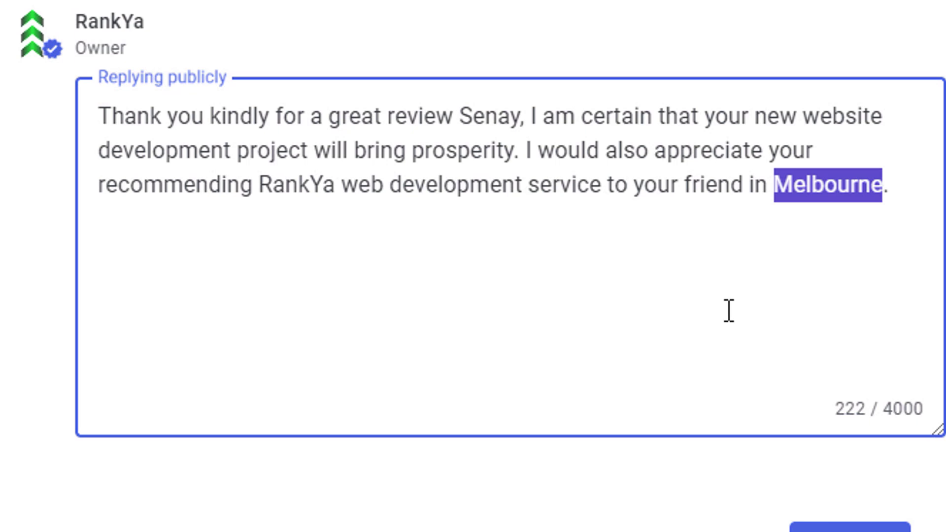
left_click(667, 245)
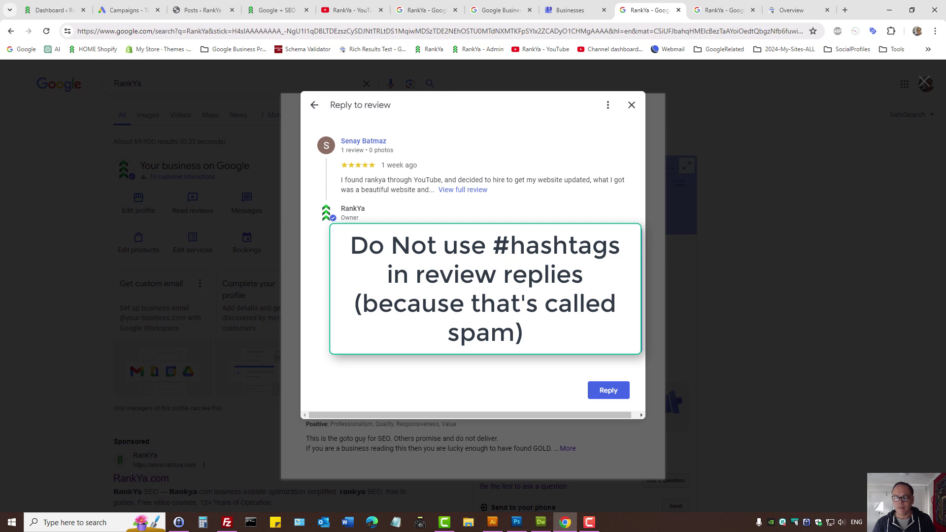
- Post the edited reply, then close the confirmation and the reviews window
left_click(608, 390)
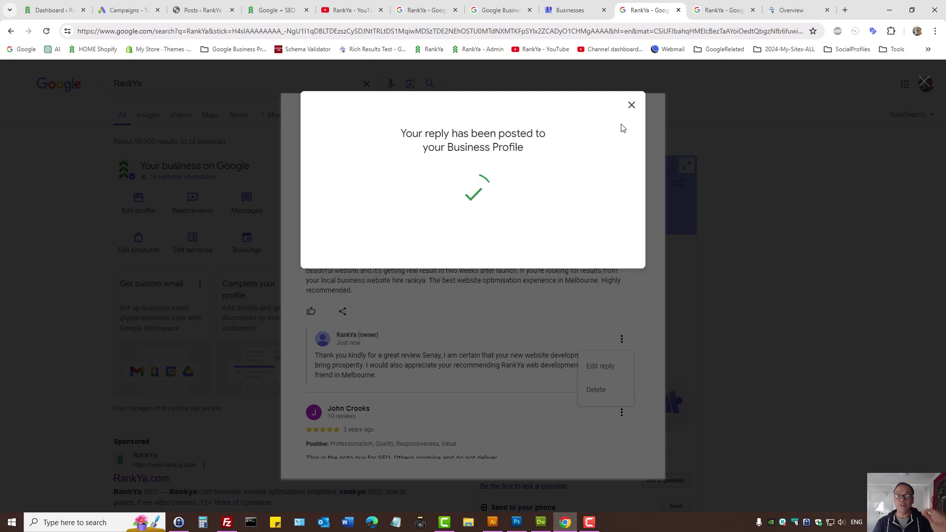
left_click(630, 105)
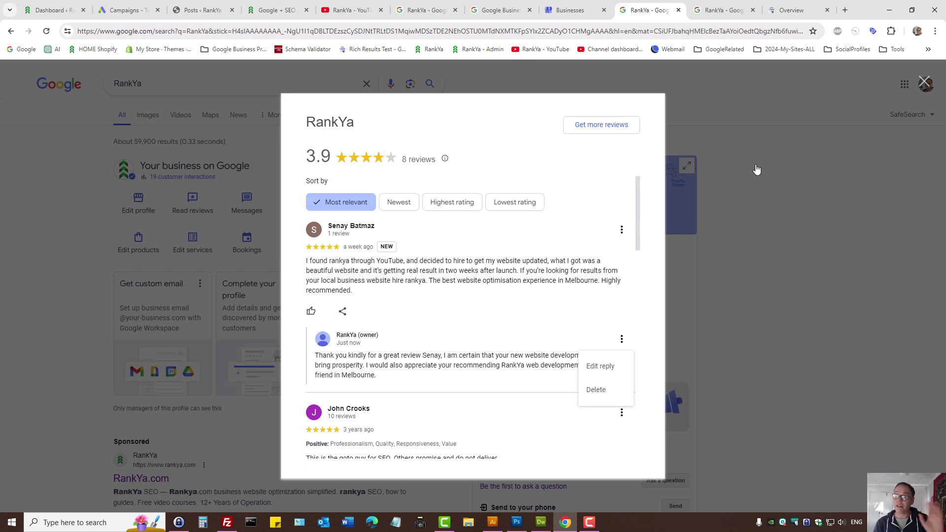
left_click(924, 85)
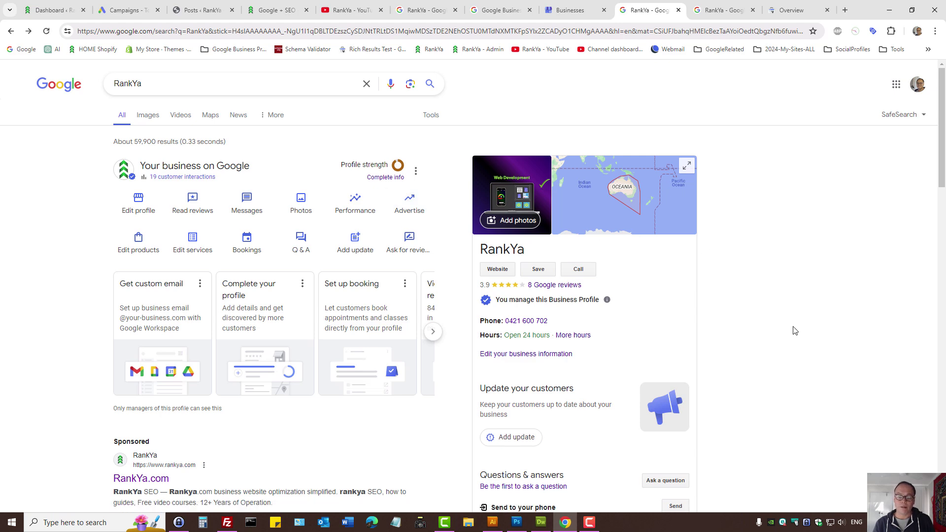
scroll(794, 331, "down", 3)
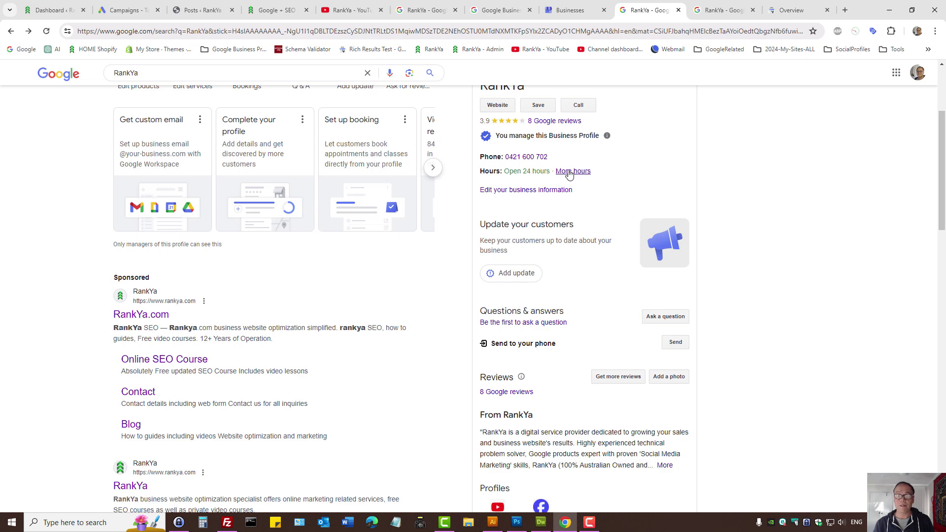
left_click(527, 169)
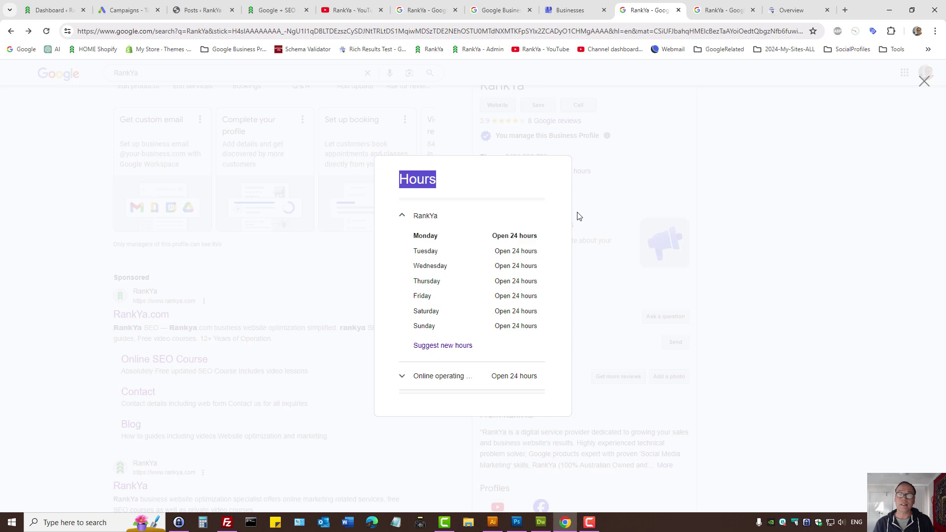
left_click(926, 87)
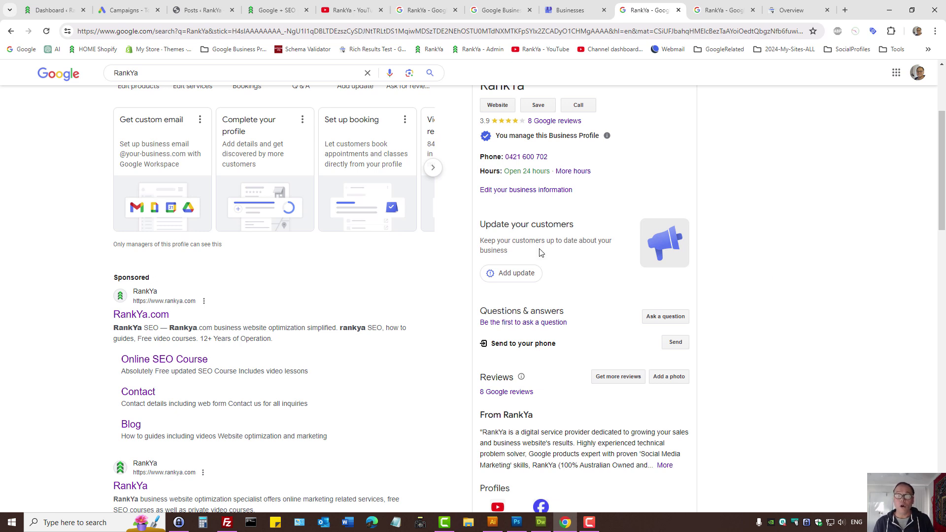
left_click(512, 274)
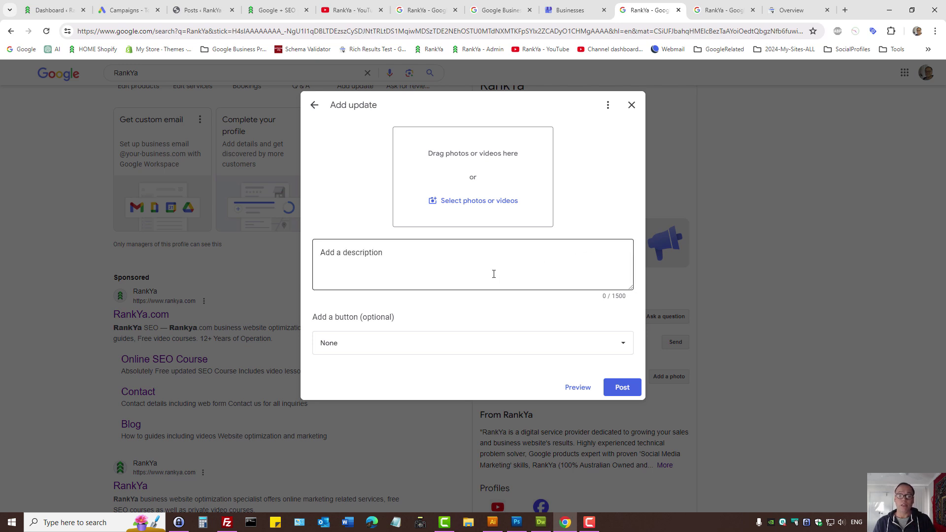
left_click(371, 270)
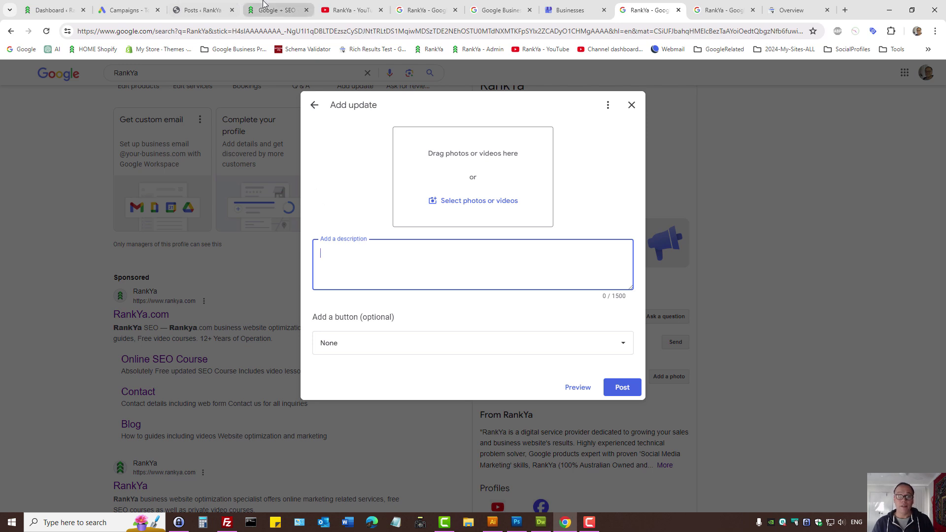
left_click(276, 10)
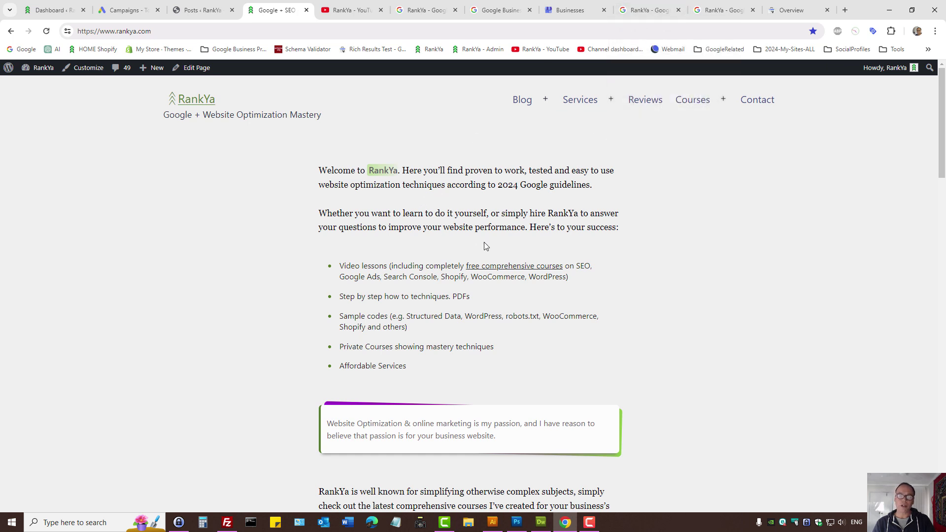
left_click(649, 10)
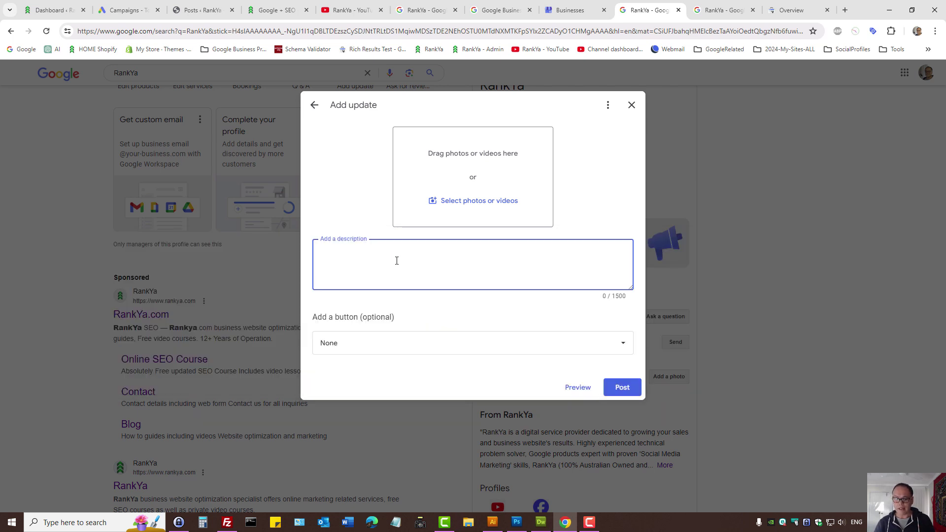
left_click(380, 348)
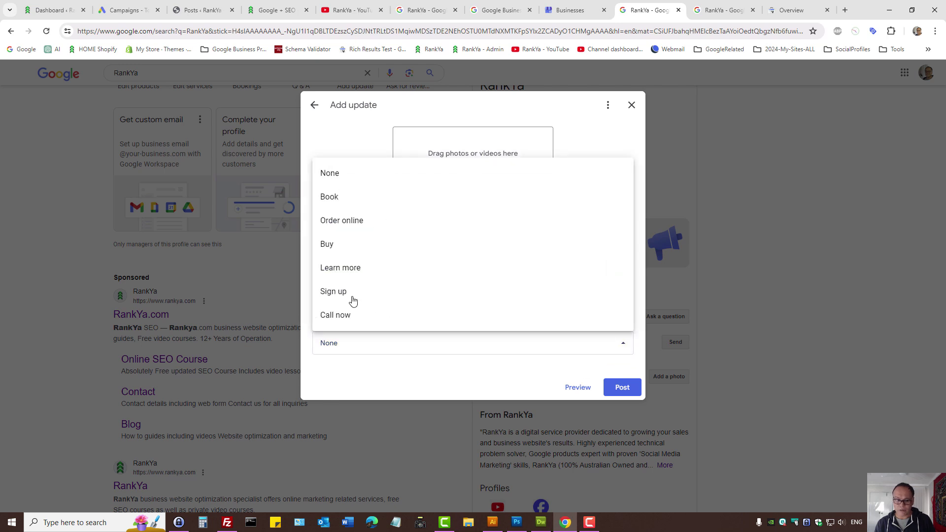
left_click(599, 137)
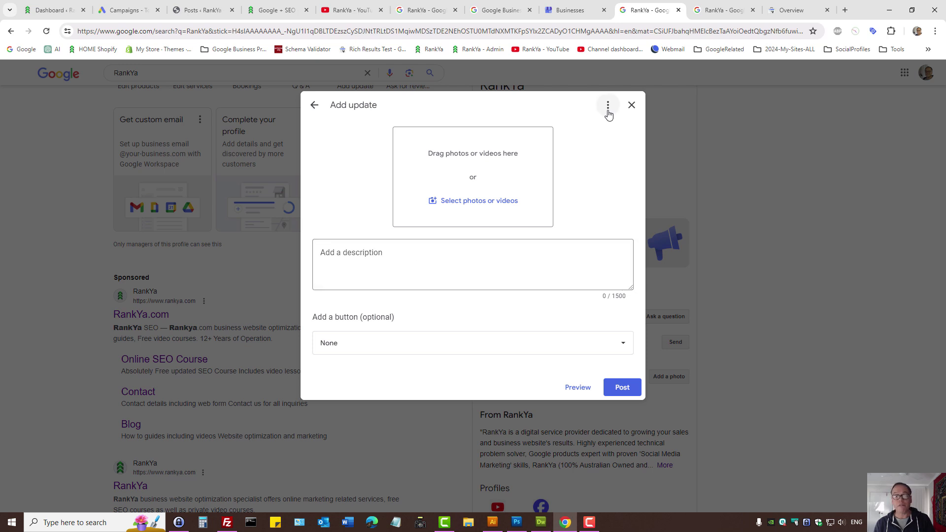
left_click(631, 105)
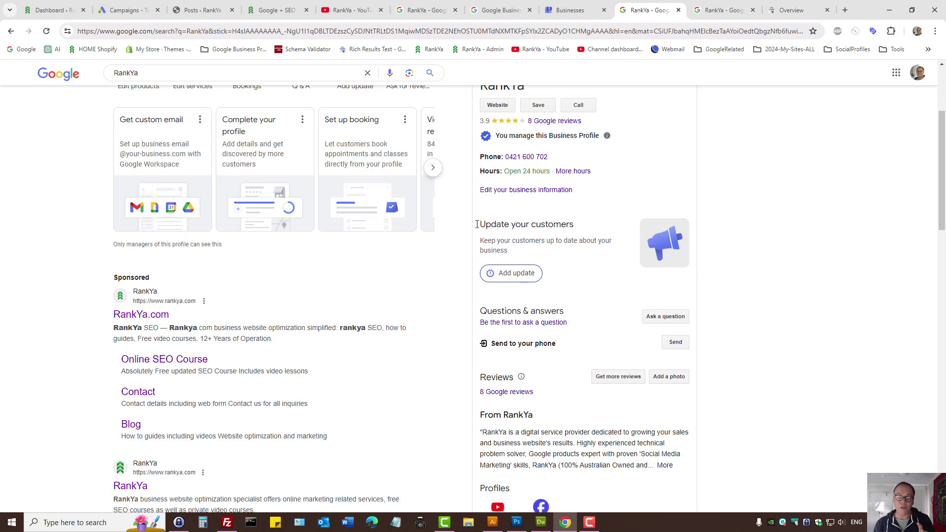
- Show the rankya.com homepage and open the Google bookmark in a background tab
left_click(294, 10)
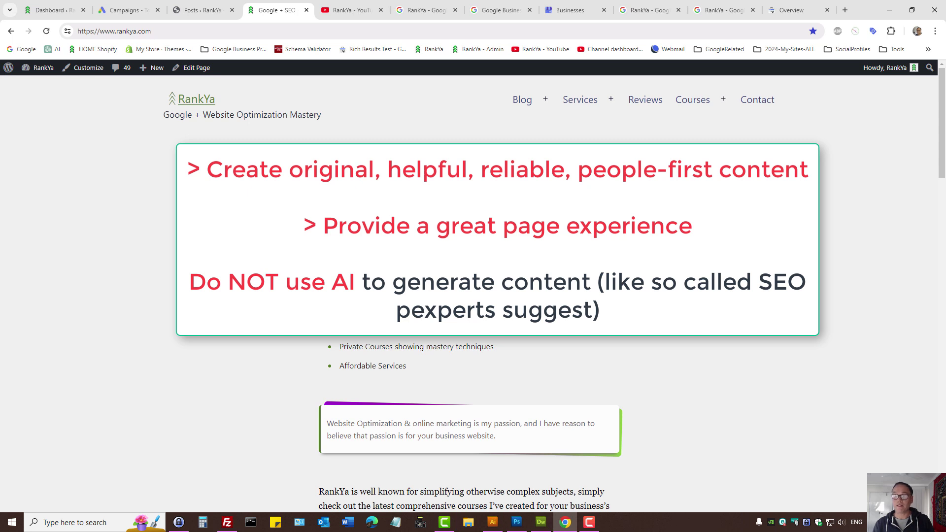
middle_click(22, 49)
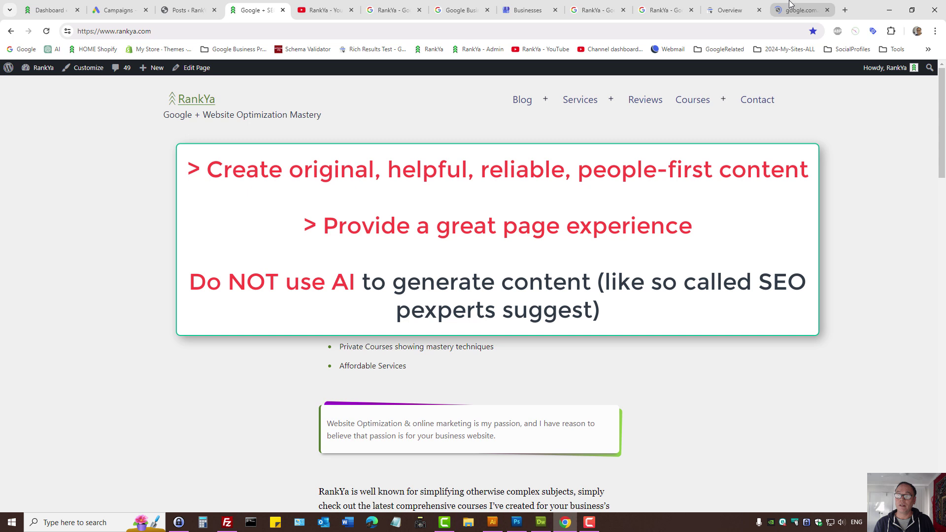
- From the Google tab, open the GoogleRelated > STRUCTURED DATA SCHEMA > Introduction to Structured Data bookmark
left_click(790, 3)
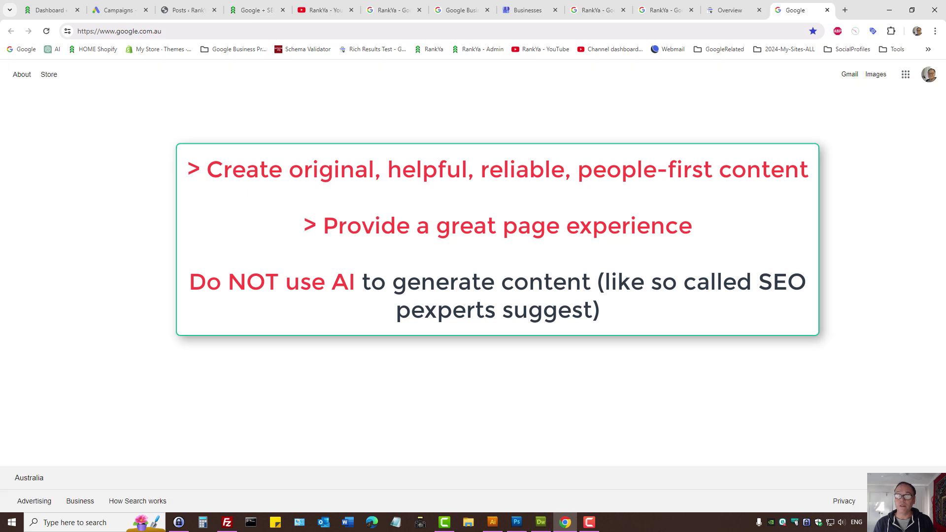
left_click(723, 49)
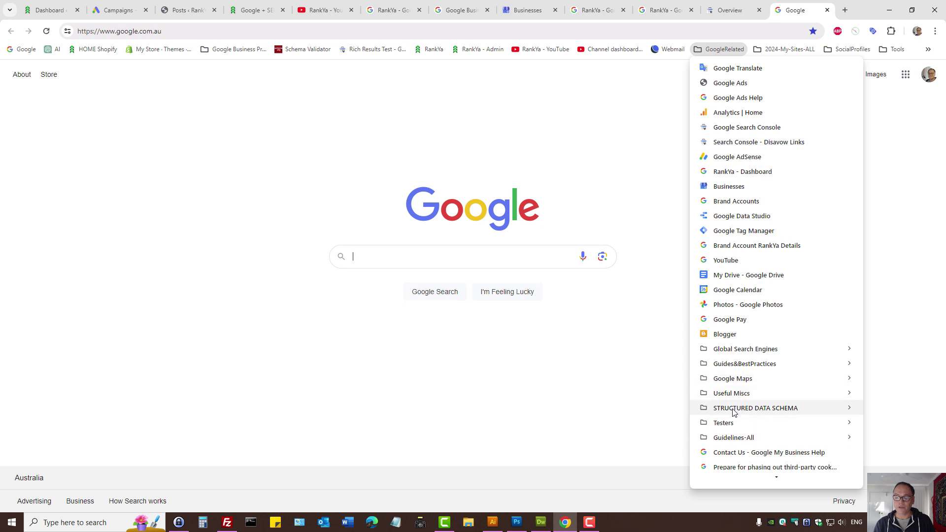
mouse_move(734, 412)
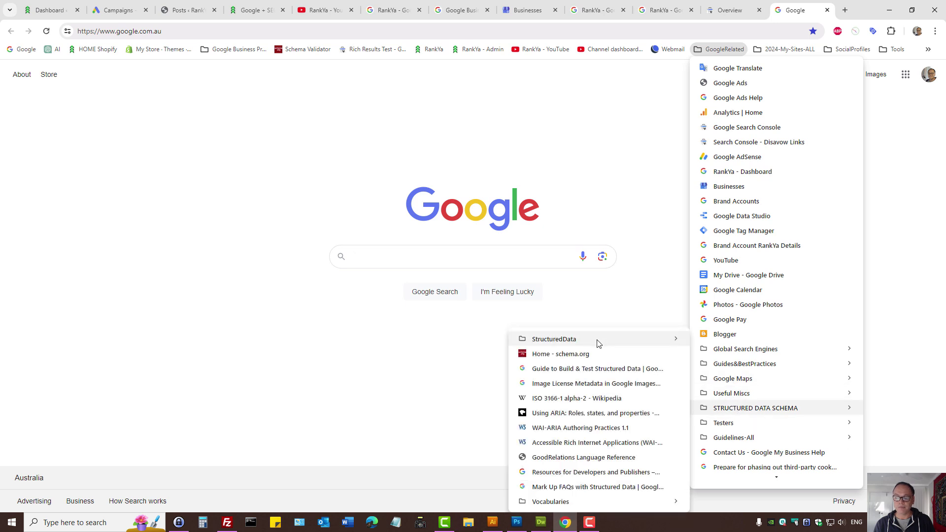
mouse_move(599, 342)
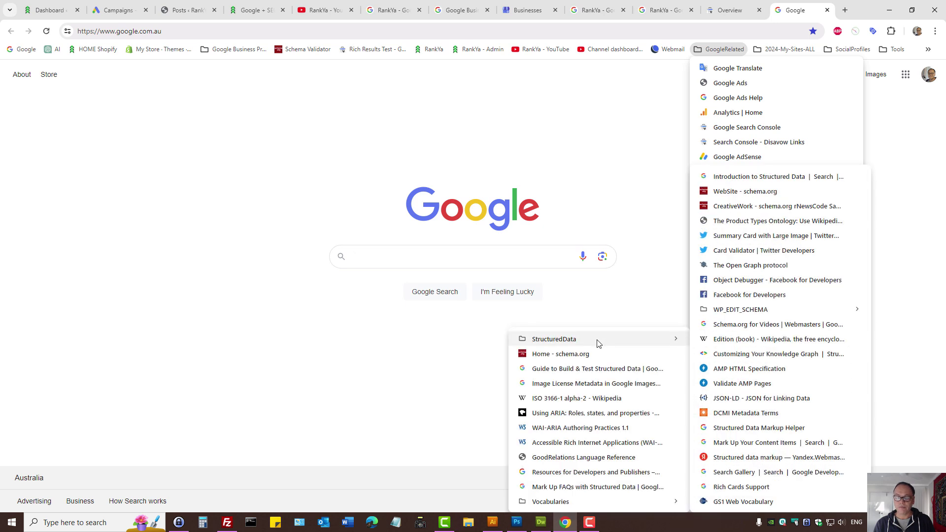
middle_click(763, 176)
left_click(802, 10)
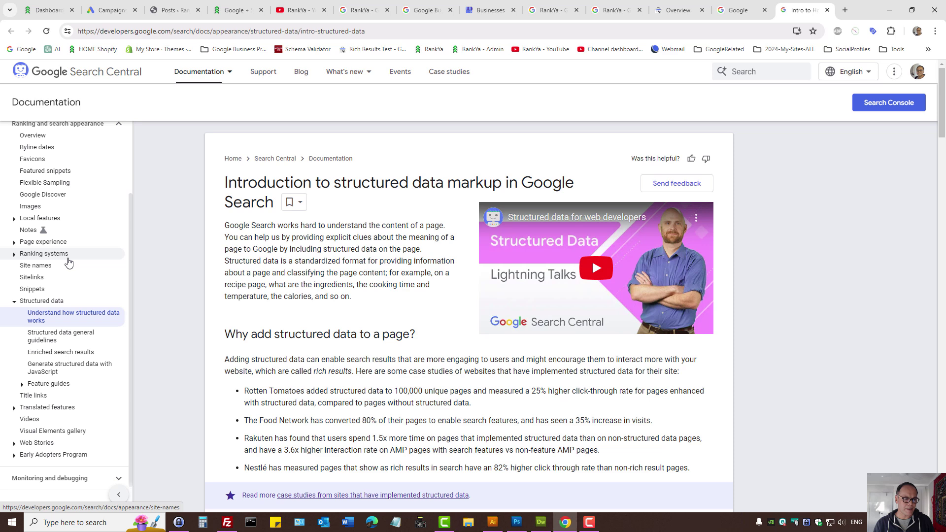
- Expand Local features and open the Business details and Top Places List guides in new tabs
left_click(40, 218)
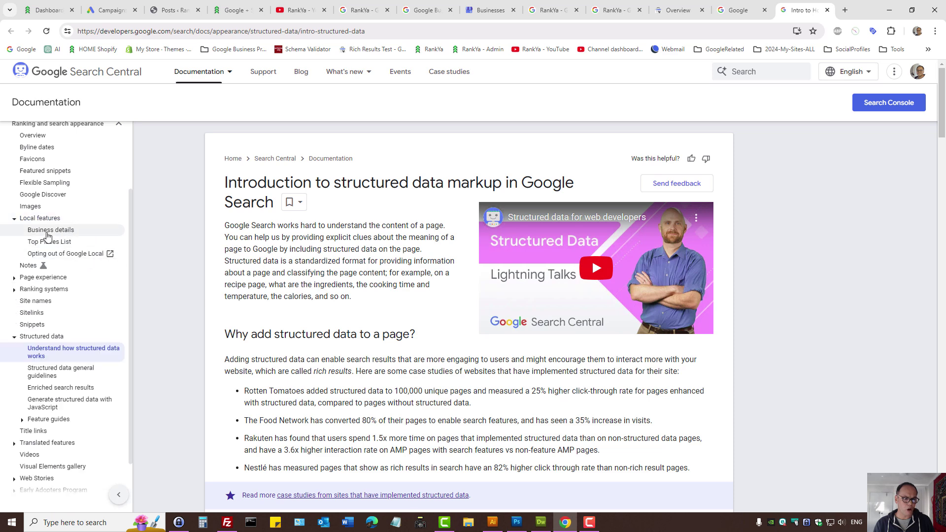
middle_click(48, 241)
middle_click(57, 255)
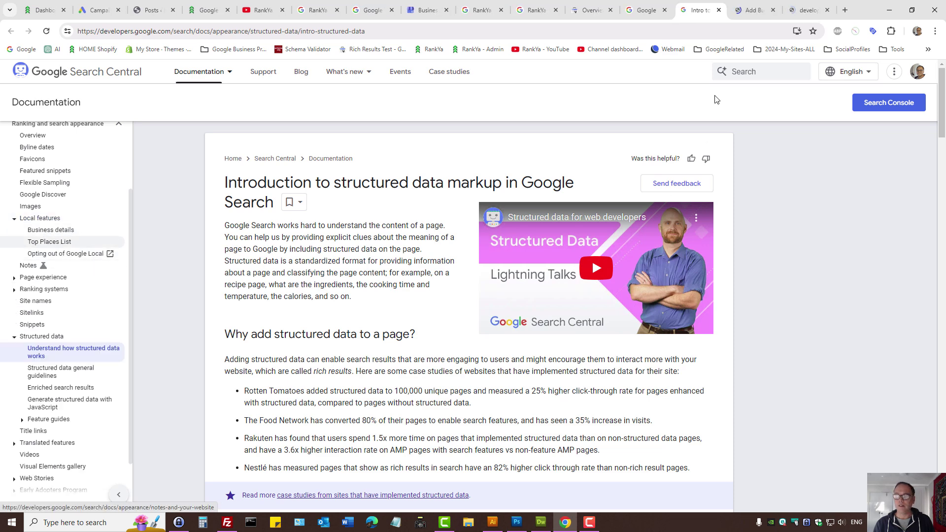
- Read the Business details guide down to 'Claim your local business', then return to rankya.com
left_click(755, 15)
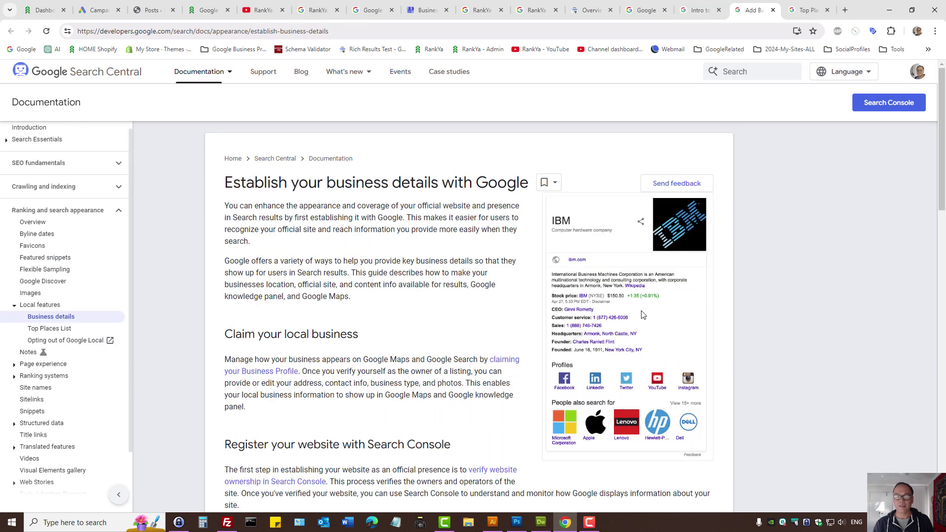
left_click_drag(355, 182, 488, 182)
left_click(430, 256)
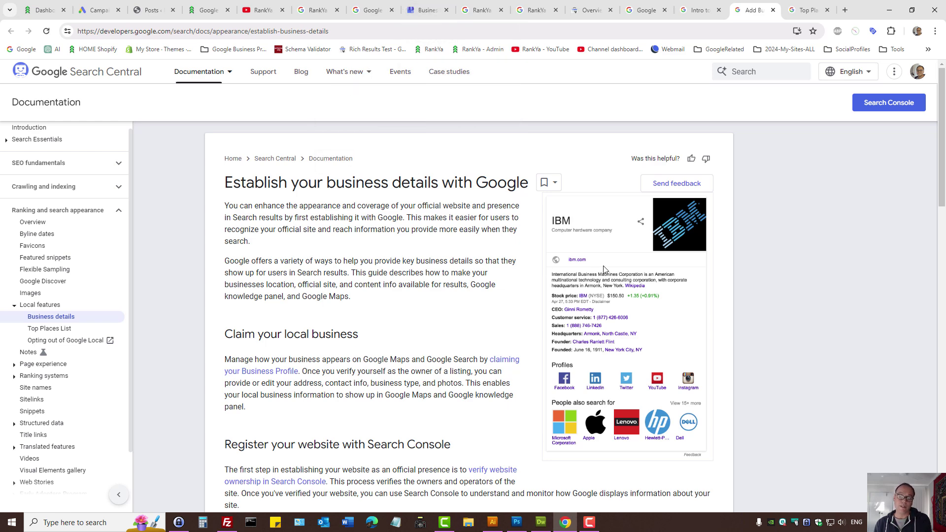
scroll(517, 298, "down", 3)
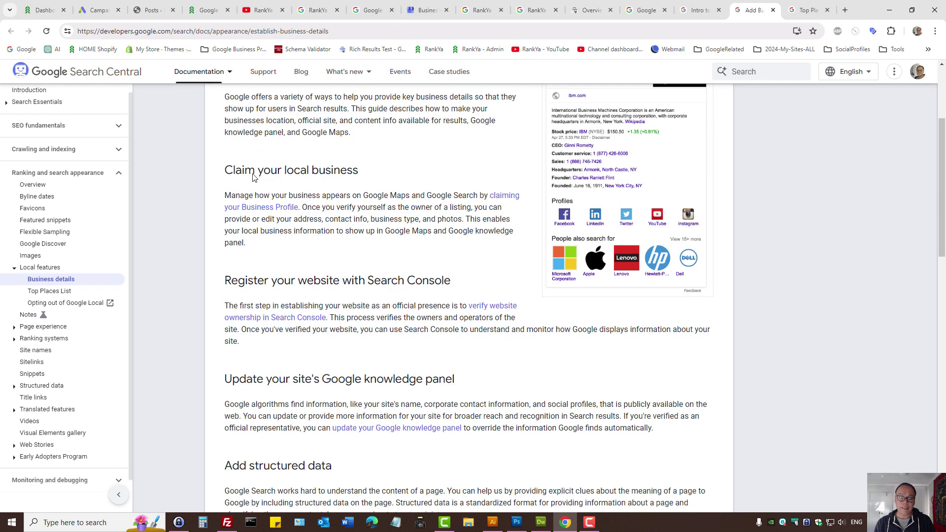
triple_click(259, 170)
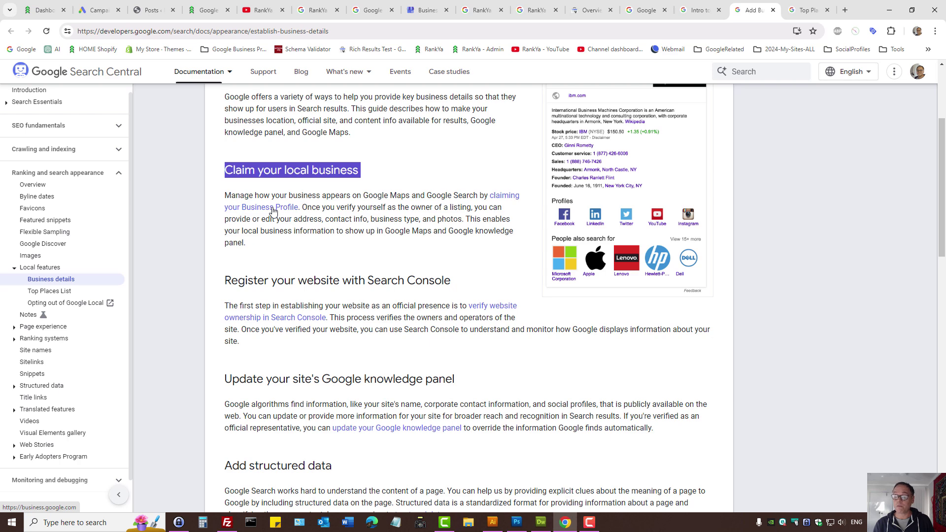
left_click(388, 251)
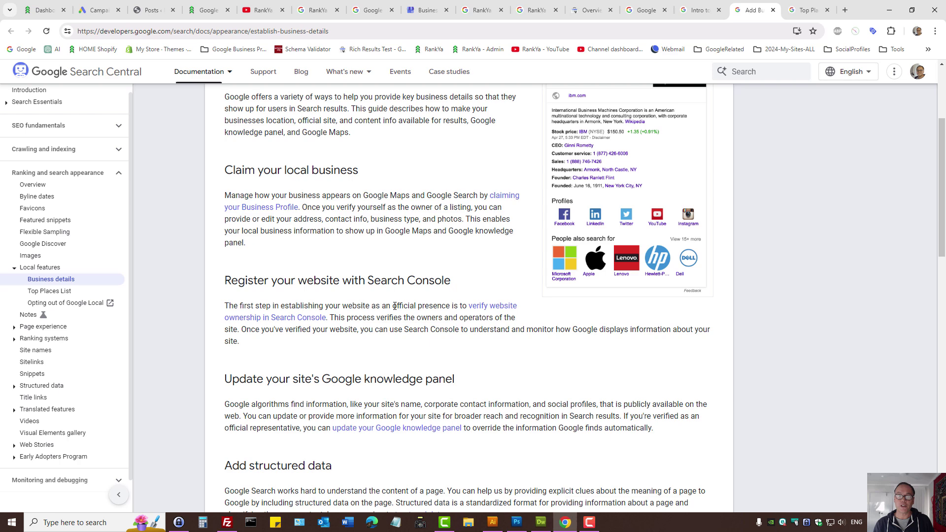
left_click(206, 10)
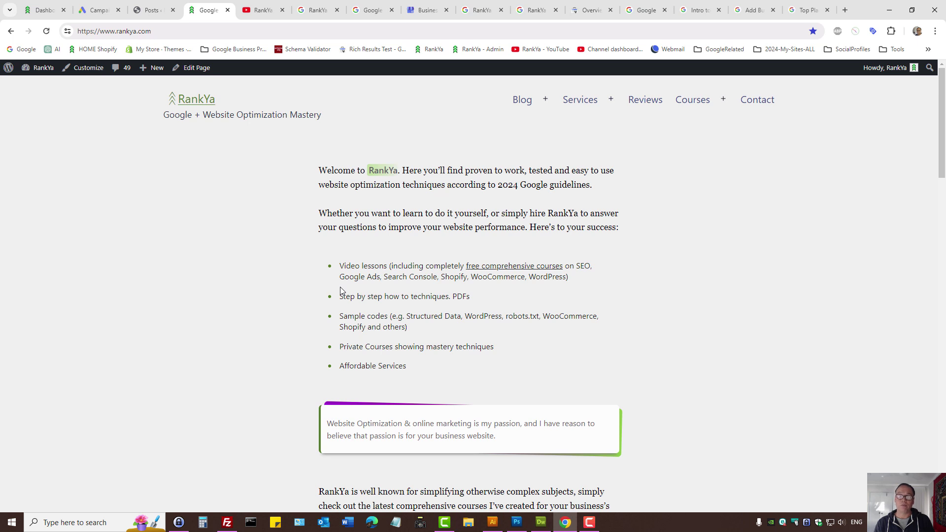
left_click(481, 7)
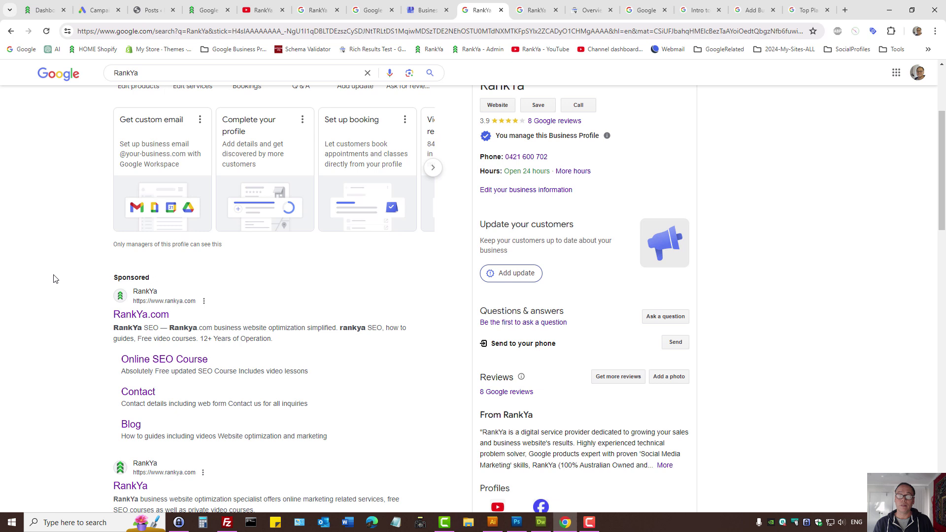
left_click_drag(76, 270, 190, 299)
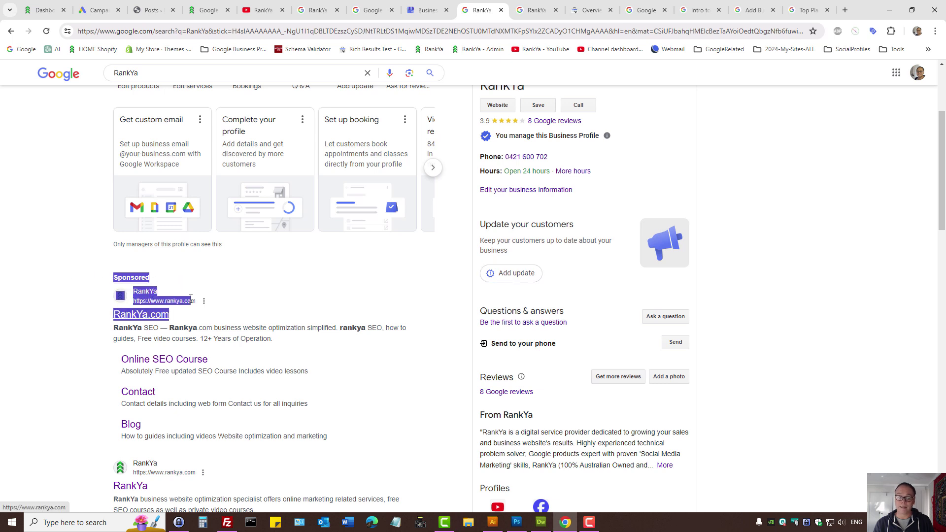
left_click_drag(191, 299, 204, 306)
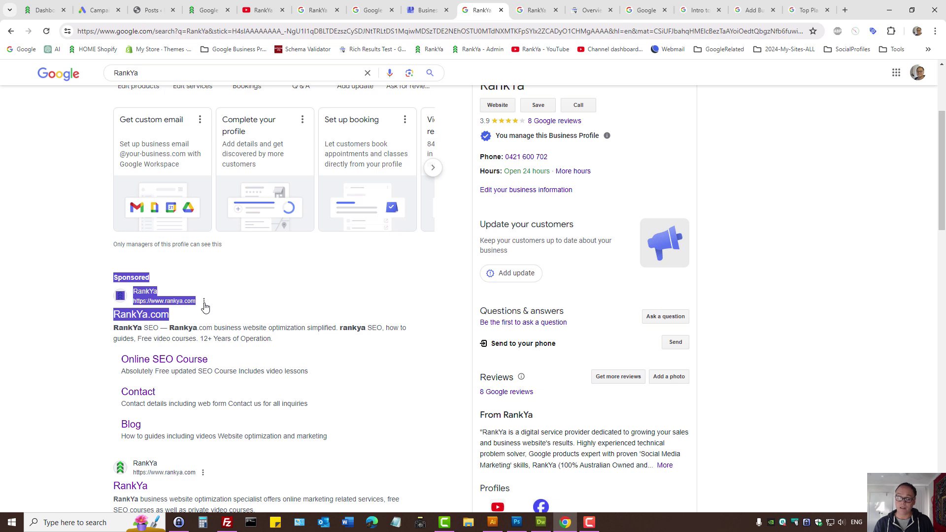
left_click_drag(205, 306, 205, 306)
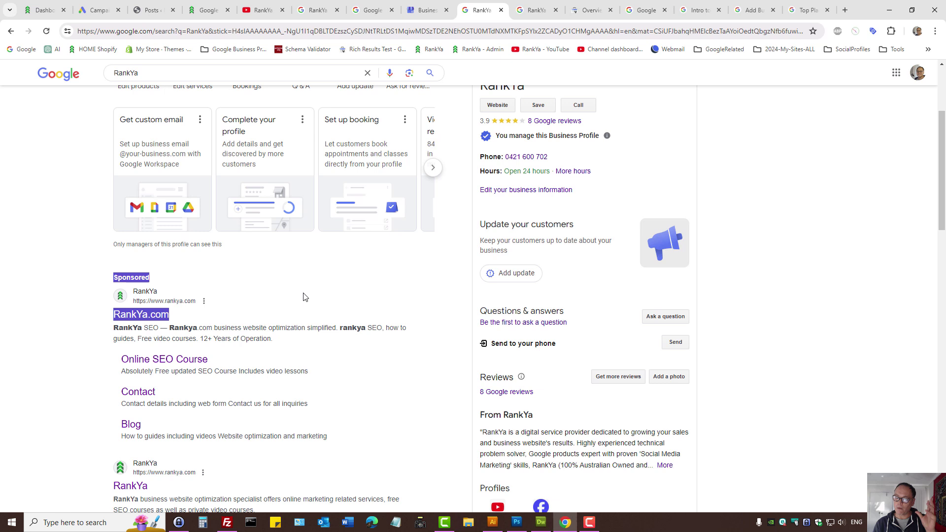
left_click(70, 290)
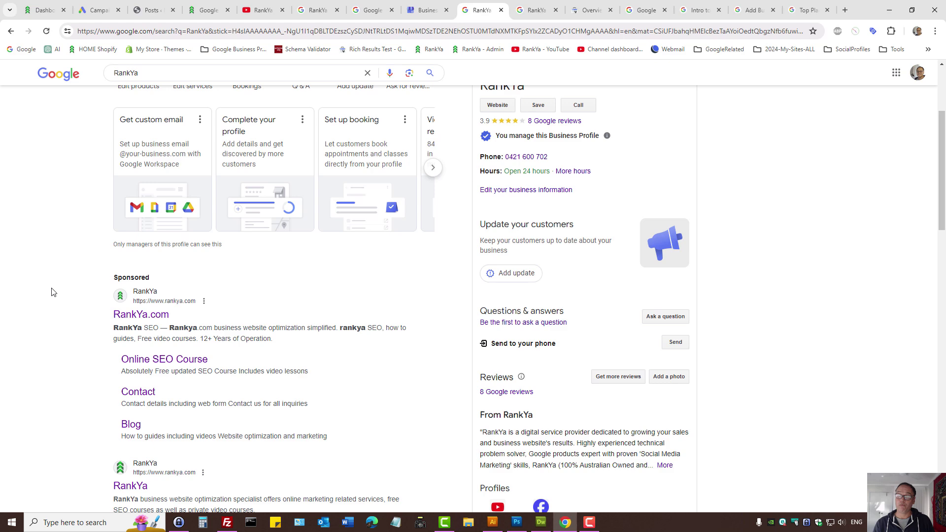
scroll(57, 291, "down", 6)
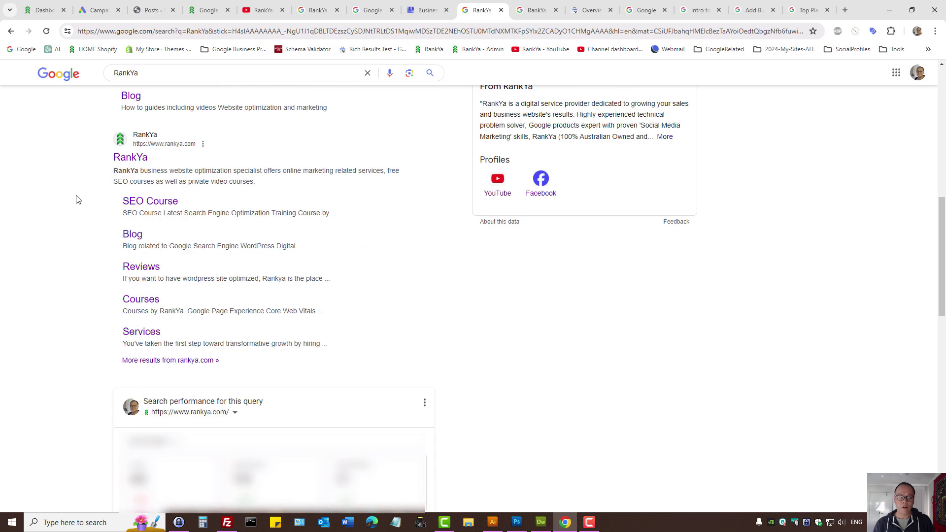
left_click_drag(93, 140, 329, 348)
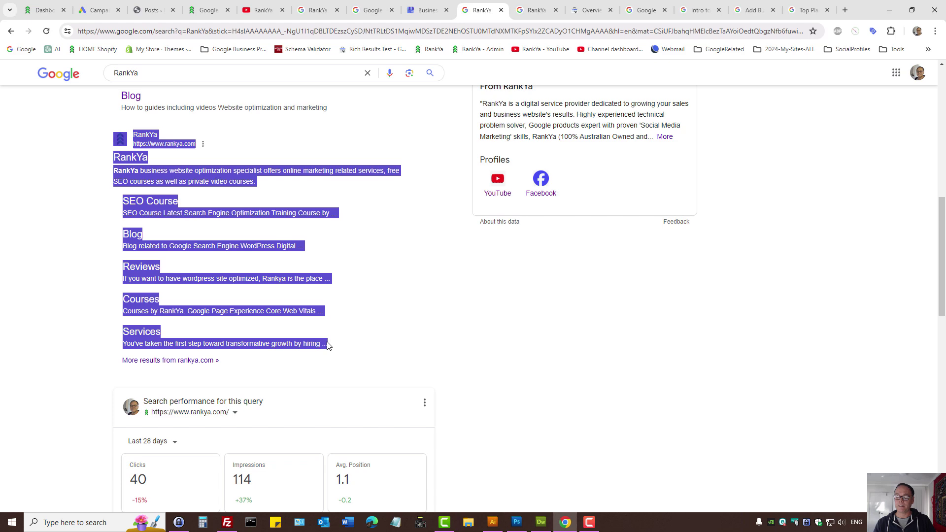
scroll(443, 373, "up", 3)
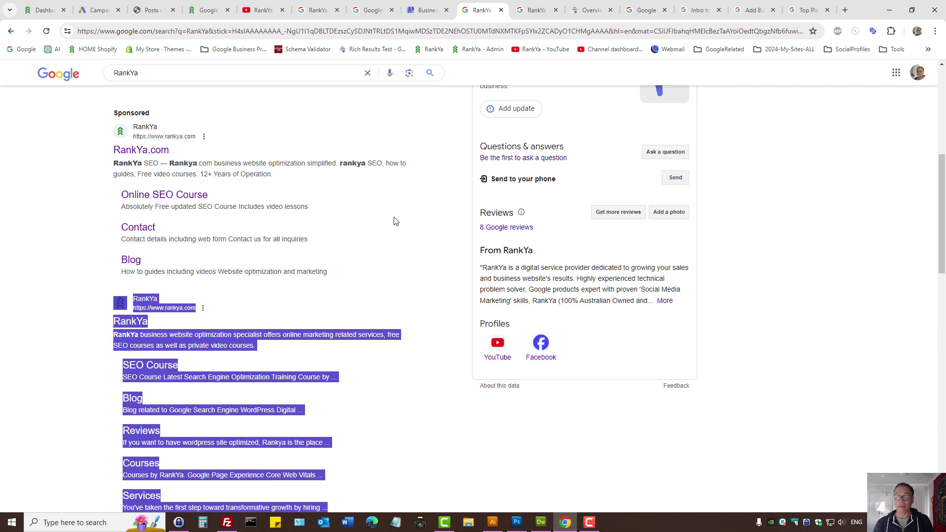
scroll(421, 279, "up", 7)
scroll(420, 279, "down", 7)
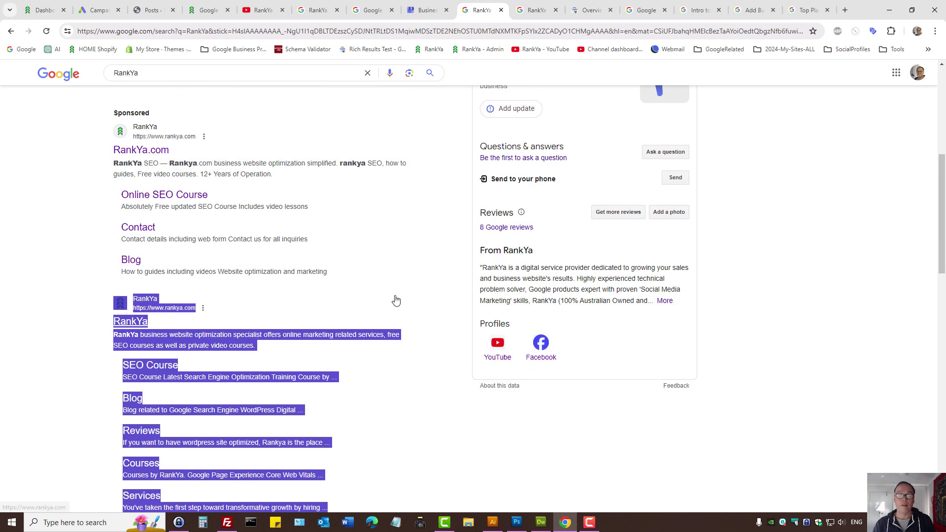
left_click(853, 349)
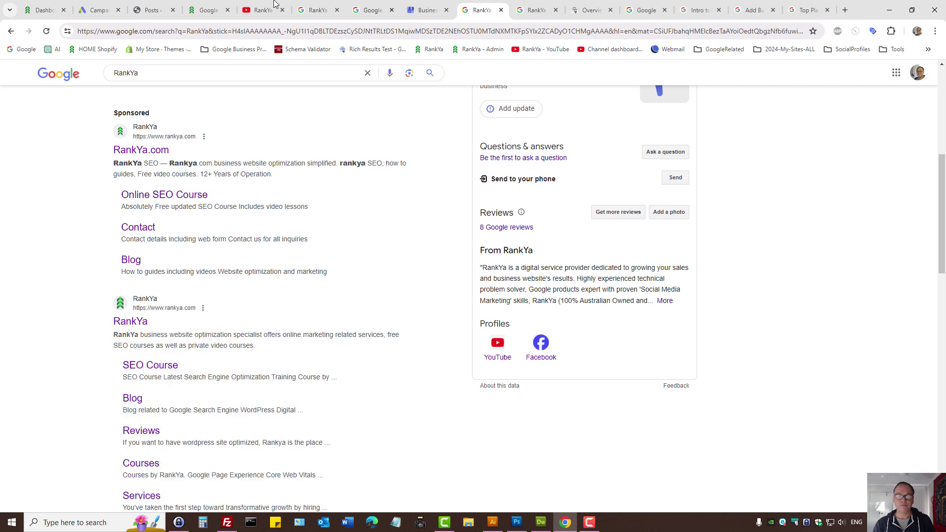
- Check the rankya.com homepage, then reveal more task cards in RankYa's Google results
left_click(205, 10)
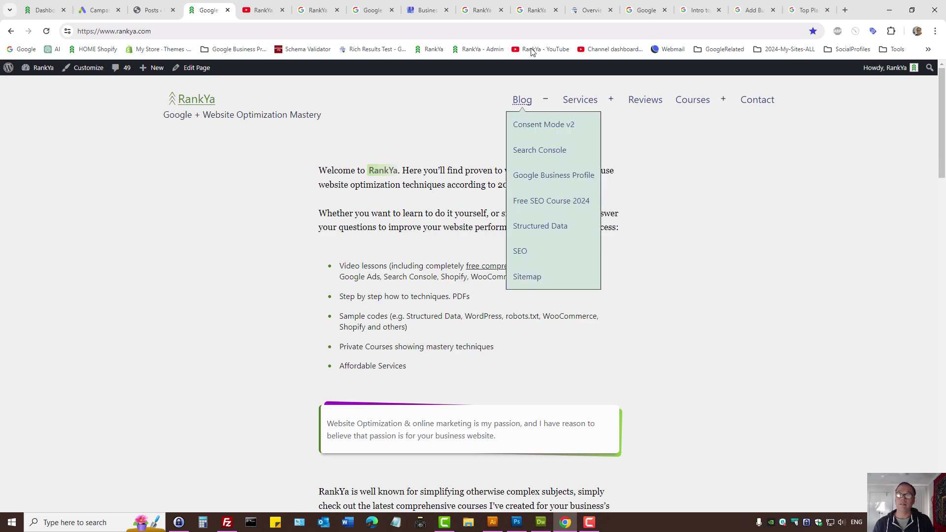
left_click(536, 10)
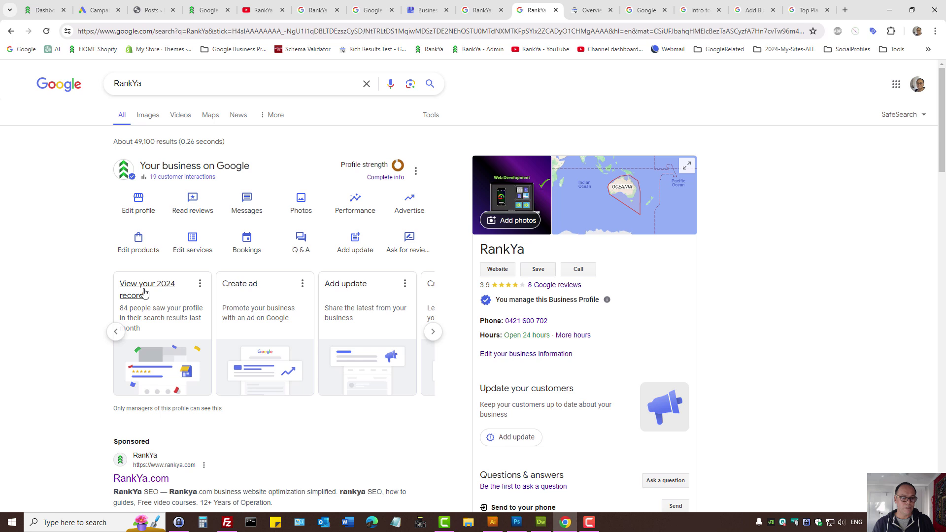
left_click(435, 334)
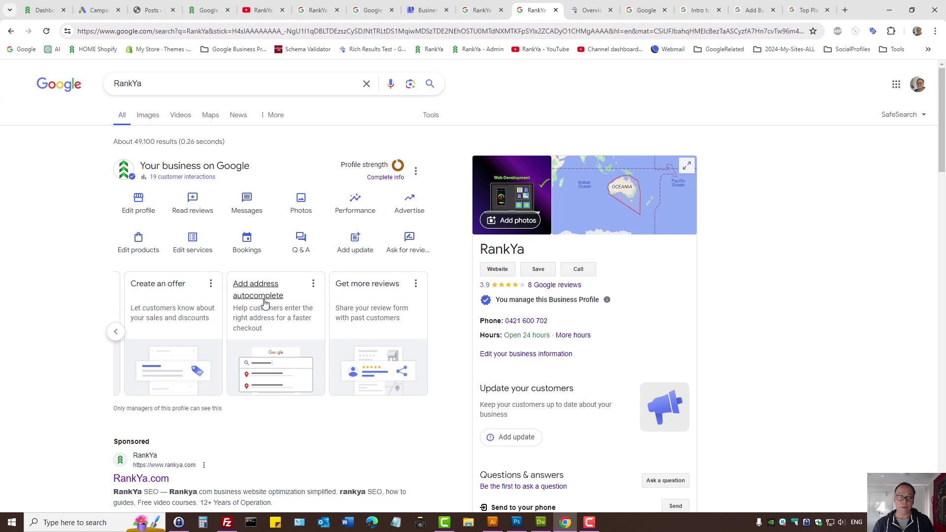
- Look over the rankya.com Contact page and its inquiry form, then return to the Google results
left_click(207, 10)
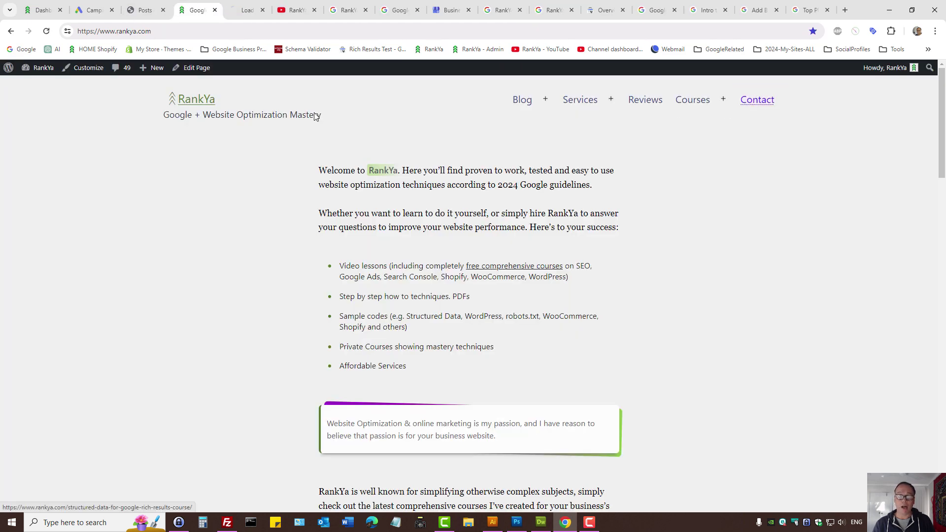
key("ctrl+Tab")
scroll(424, 361, "down", 7)
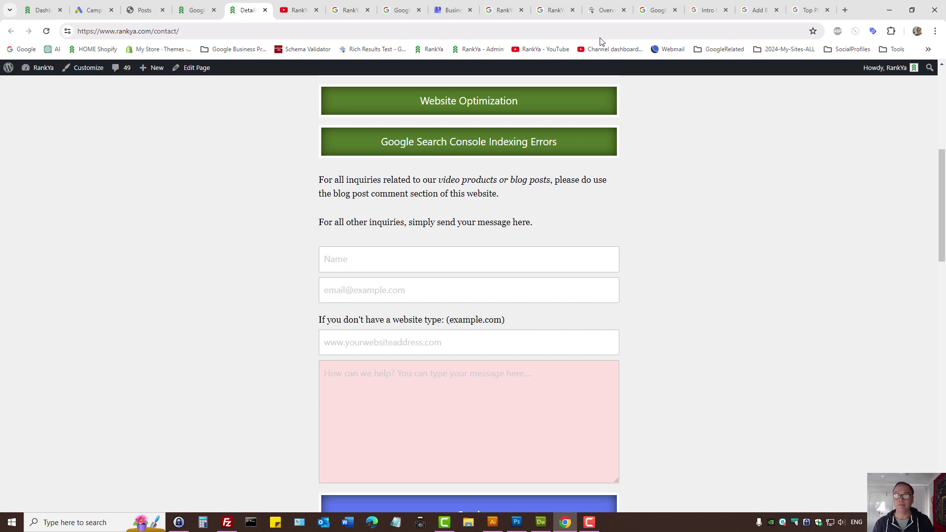
left_click(553, 4)
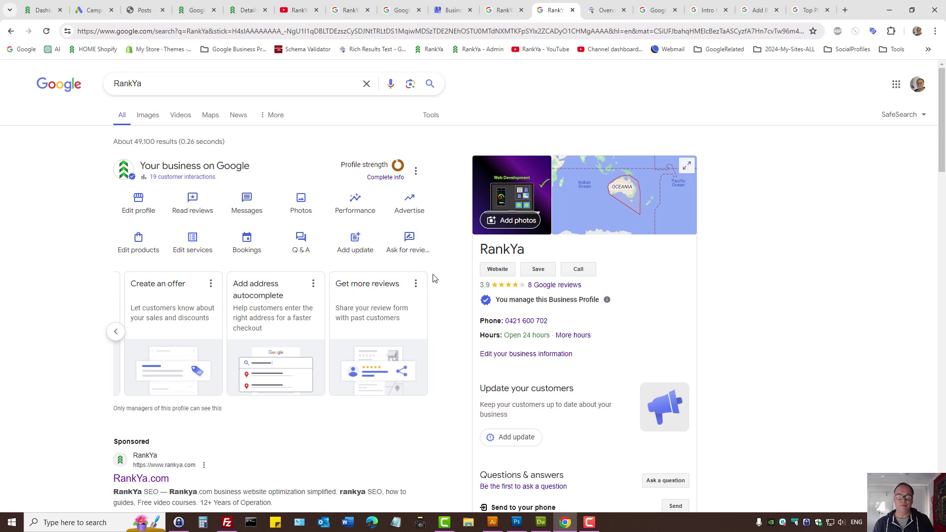
- Copy RankYa's review link from the Get more reviews dialog, then close it
left_click(376, 288)
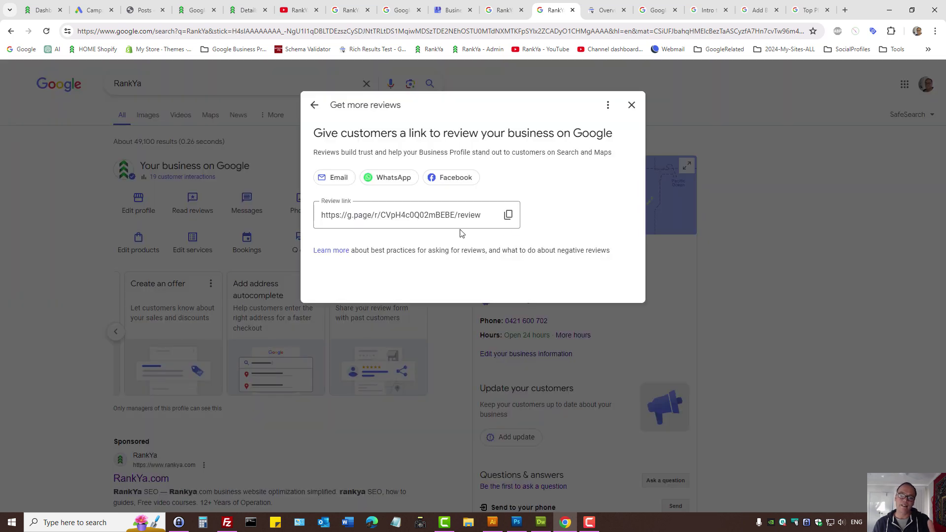
left_click(454, 216)
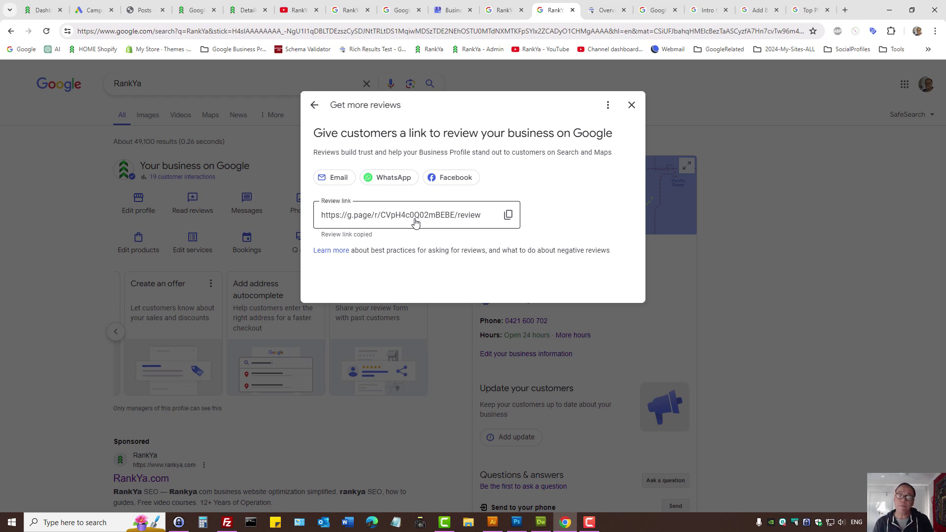
left_click(631, 105)
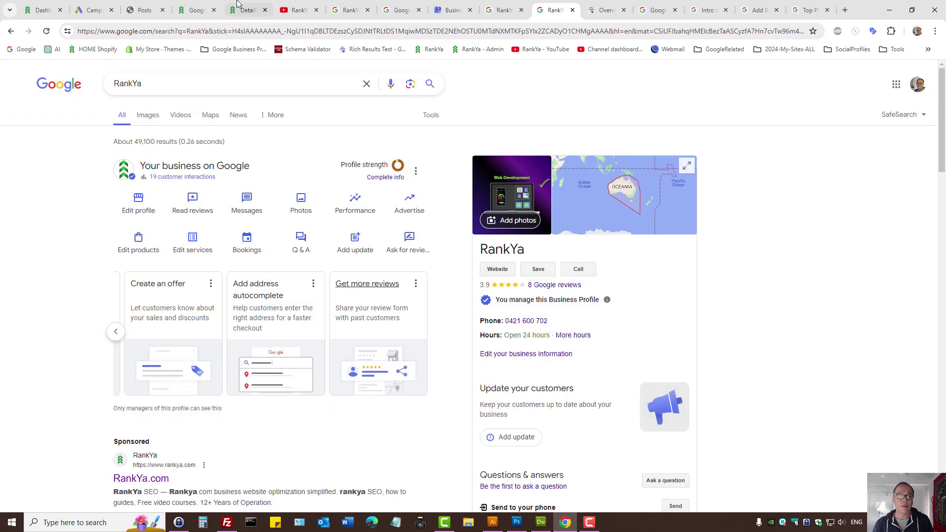
- Review the Google Ads draft's Local store visits objective, Performance Max type and conversion goals
left_click(206, 6)
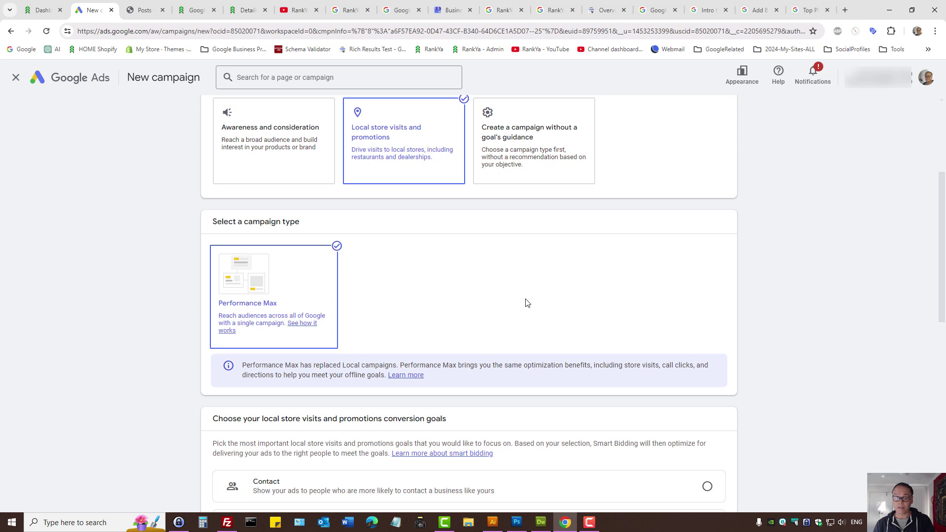
scroll(530, 295, "up", 3)
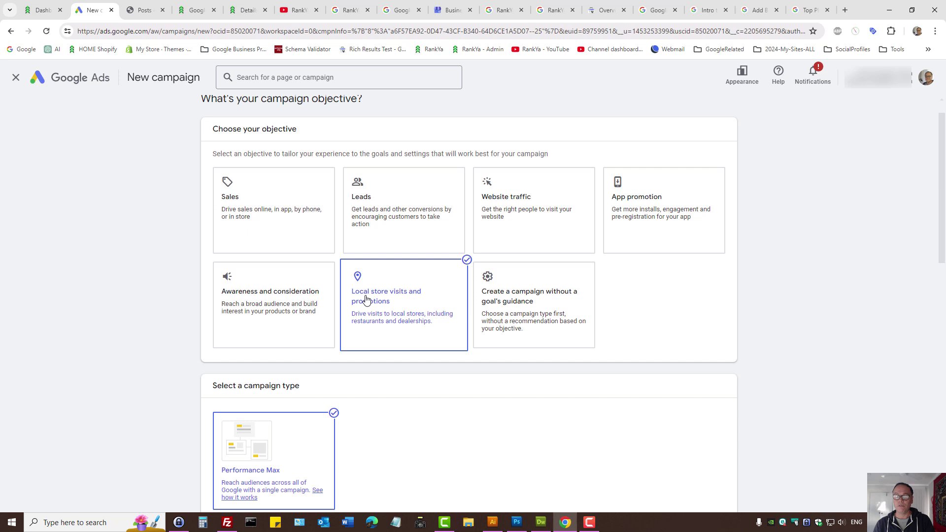
scroll(404, 307, "down", 3)
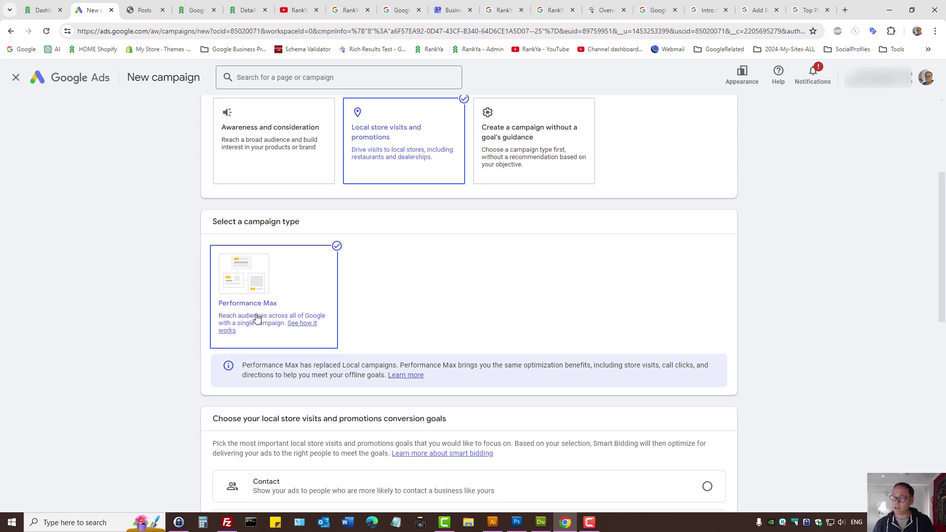
scroll(296, 317, "down", 3)
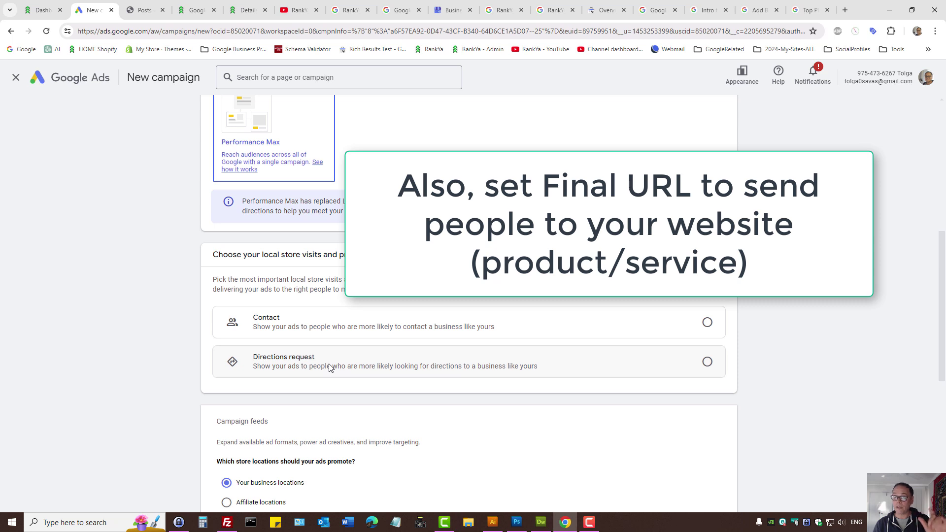
- Show RankYa's YouTube channel page with 53.1K subscribers and 599 videos
left_click(295, 10)
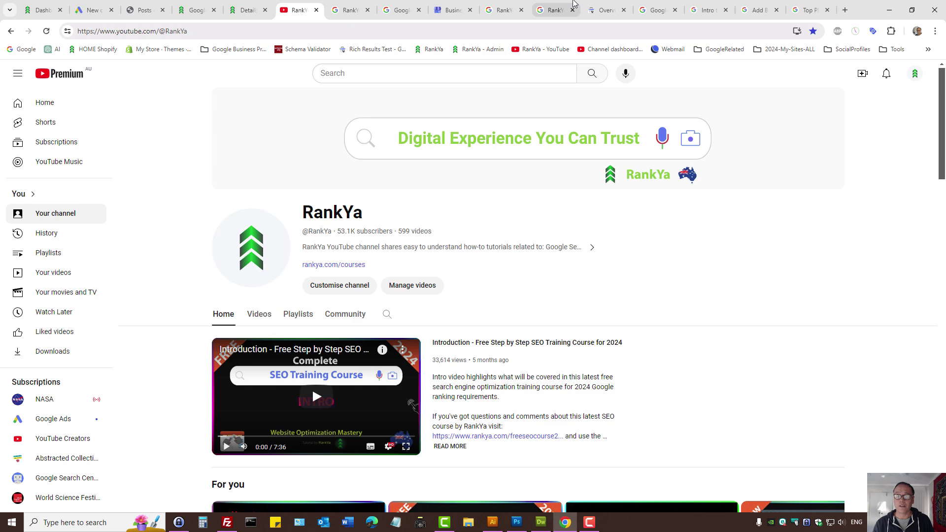
- Cycle through the Google results, Search Central and rankya.com tabs back to the Google Ads New campaign
left_click(552, 10)
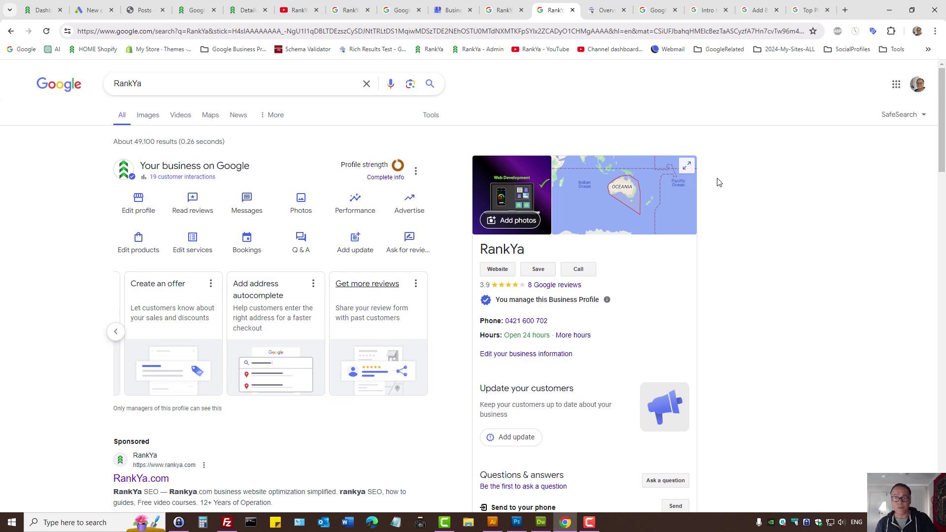
left_click(708, 9)
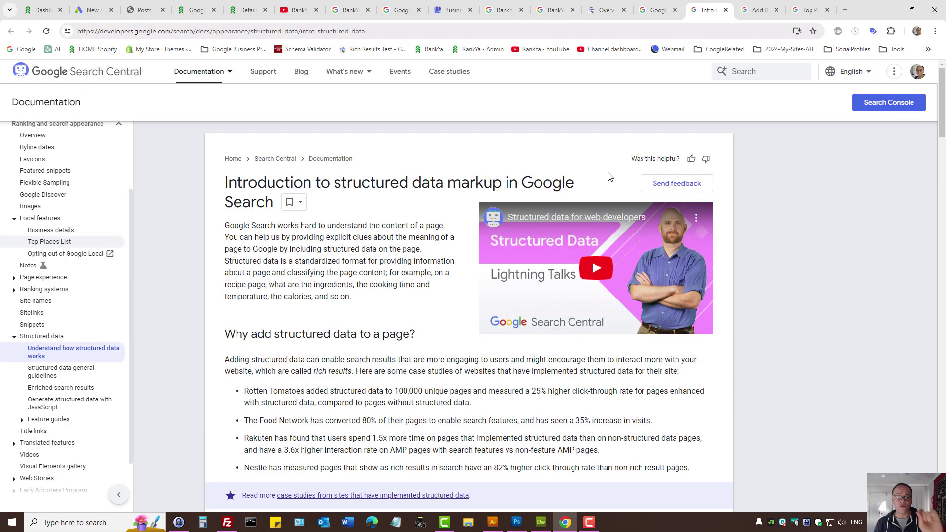
left_click(196, 10)
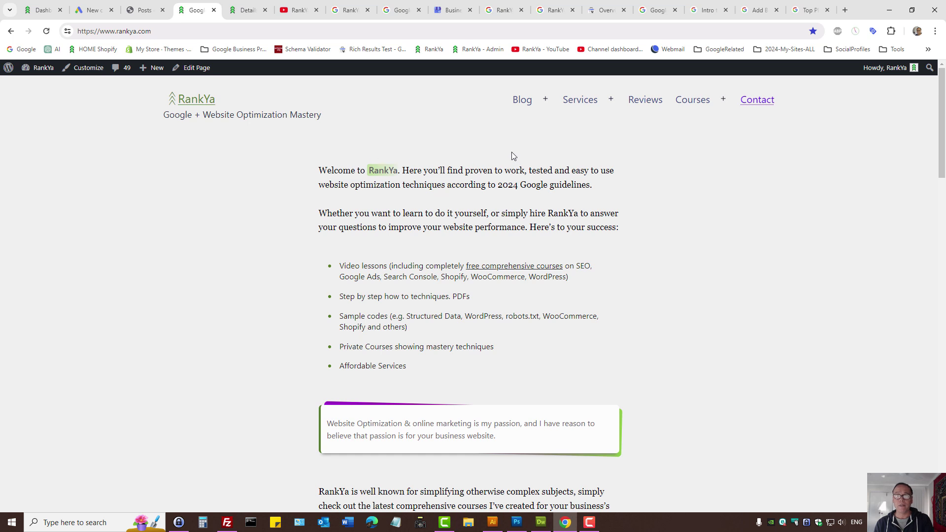
left_click(94, 10)
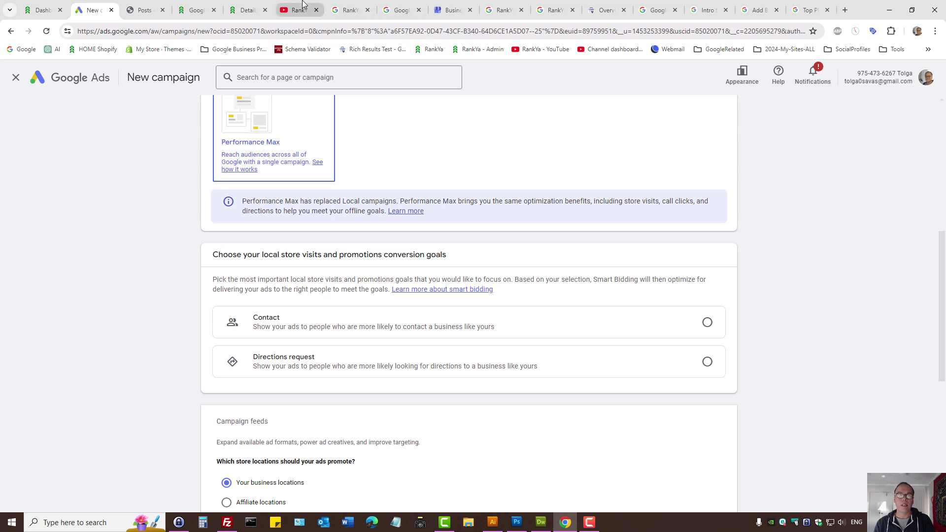
- Revisit the YouTube channel and RankYa's business profile results, ending on the rankya.com homepage
left_click(298, 9)
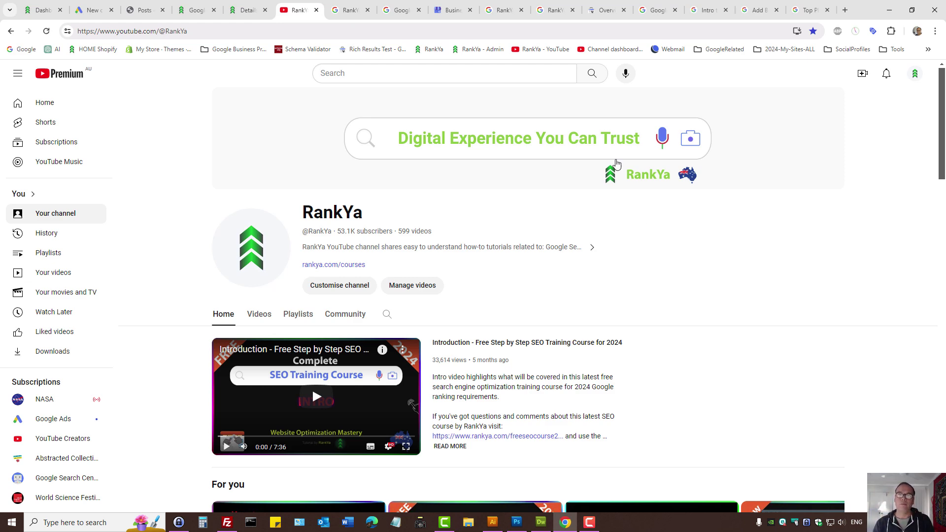
left_click(546, 10)
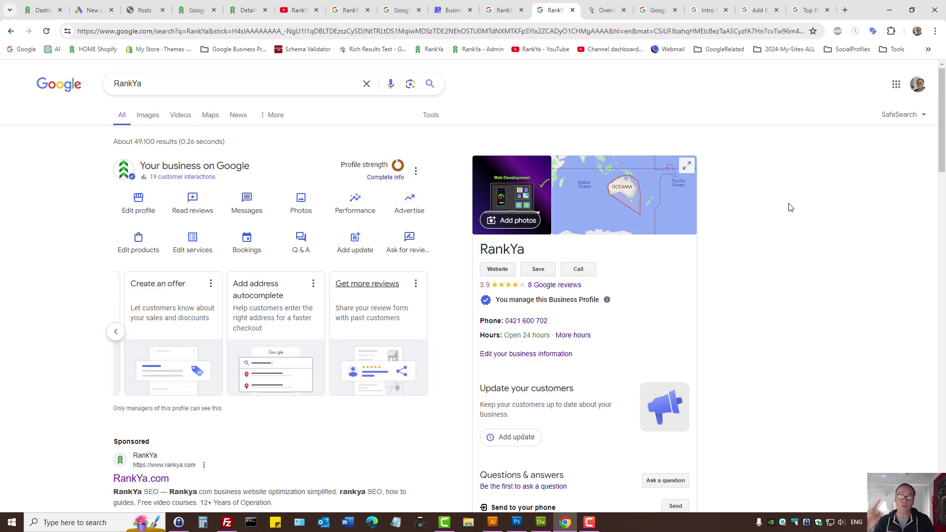
left_click(197, 10)
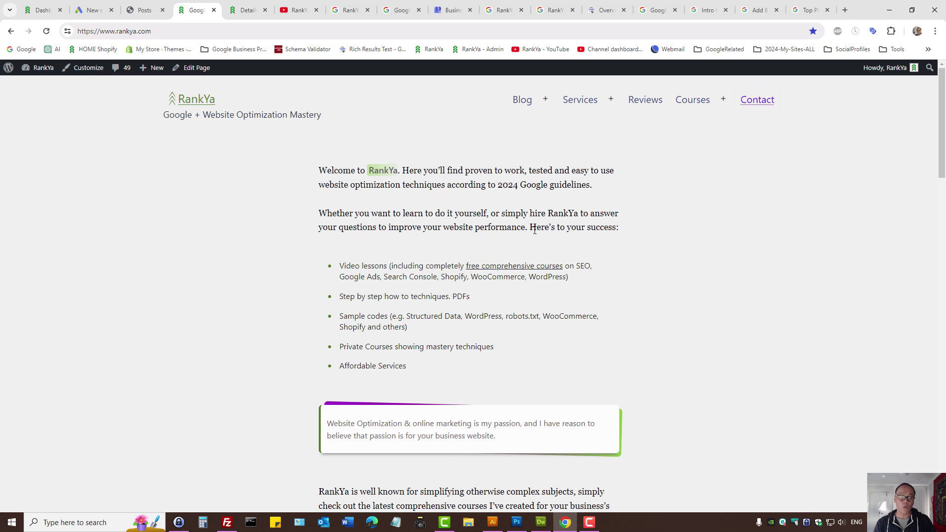